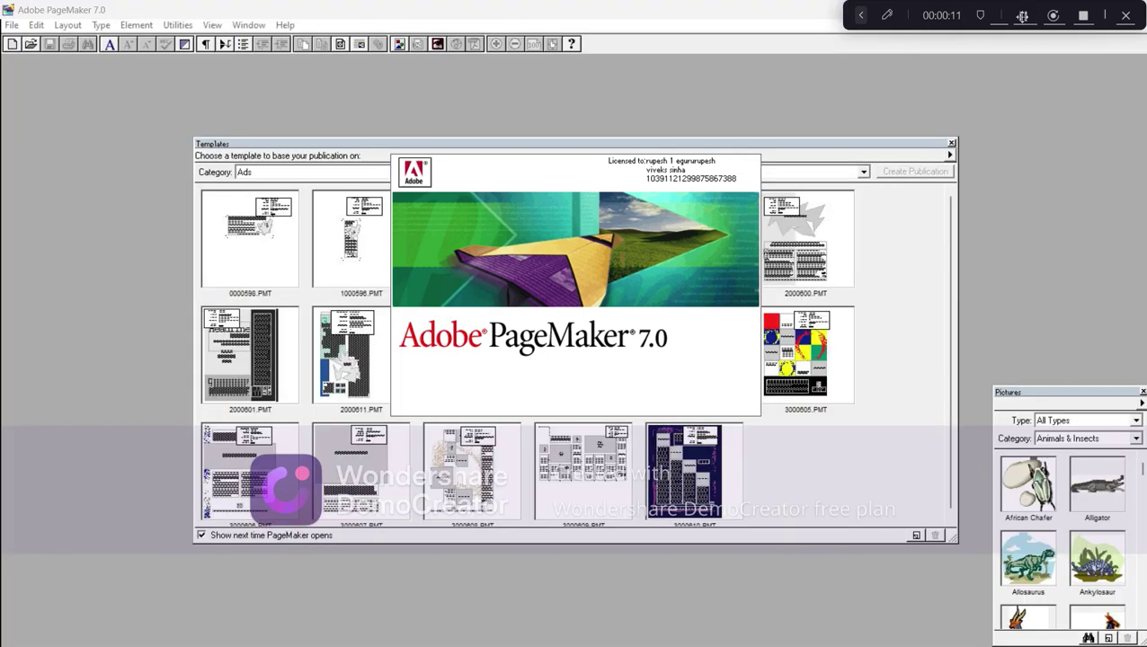
# Step: Close the Templates palette and create a new publication with the default Letter page setup
pyautogui.click(950, 144)
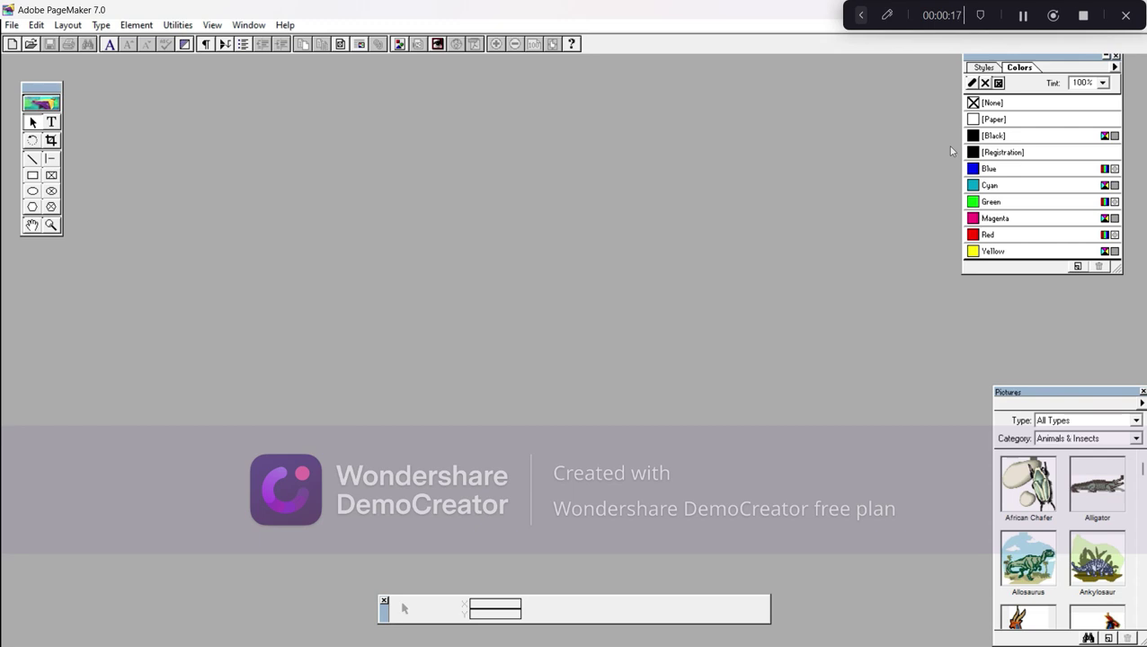
pyautogui.hotkey('ctrl', 'n')
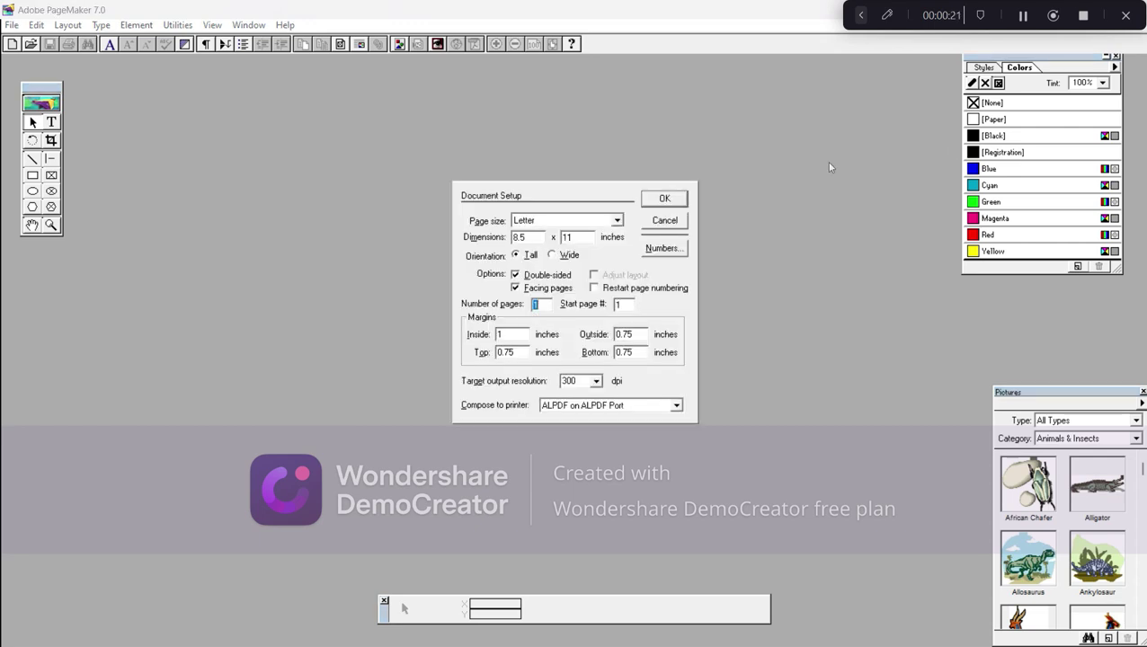
pyautogui.click(665, 199)
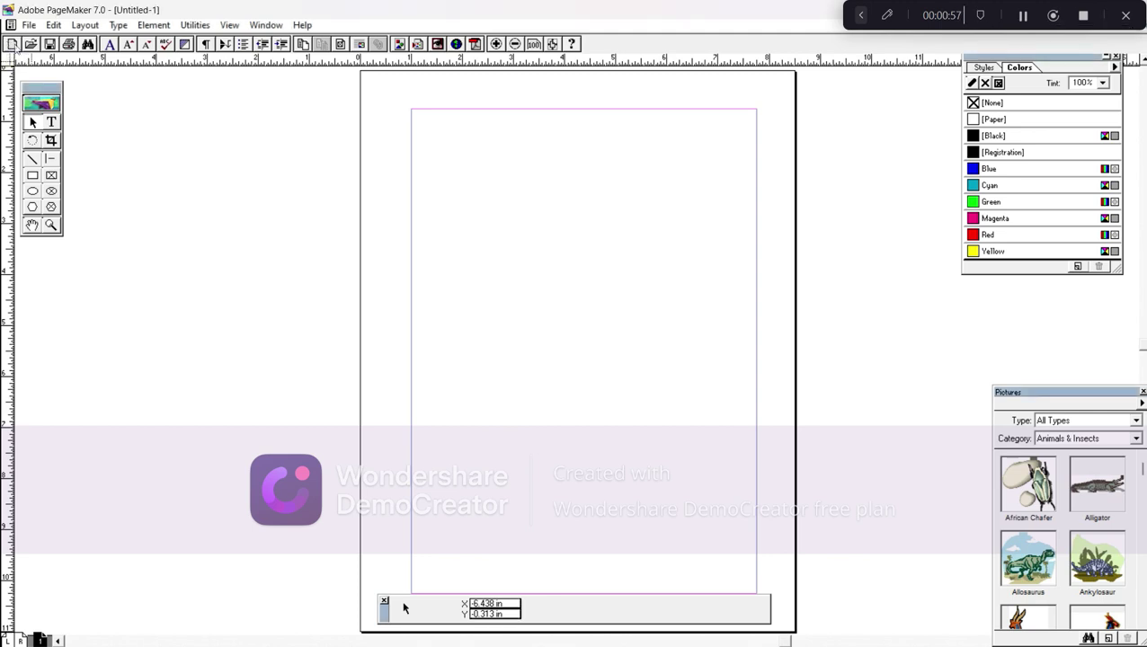
# Step: Create another new publication with the A4 page size
pyautogui.click(13, 45)
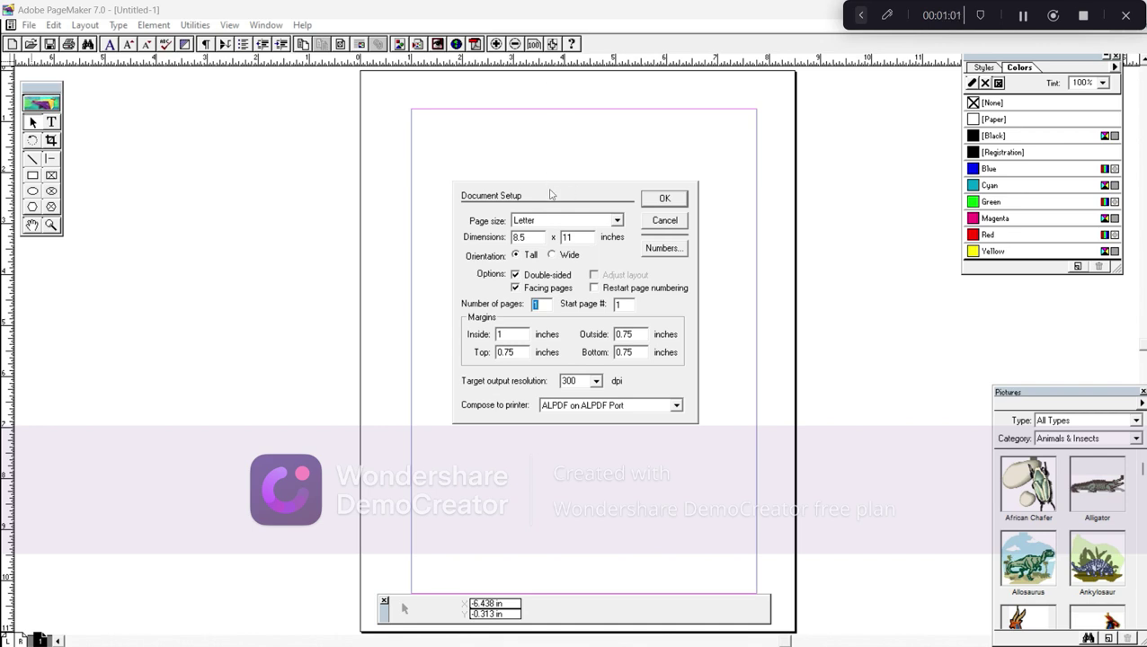
pyautogui.click(617, 220)
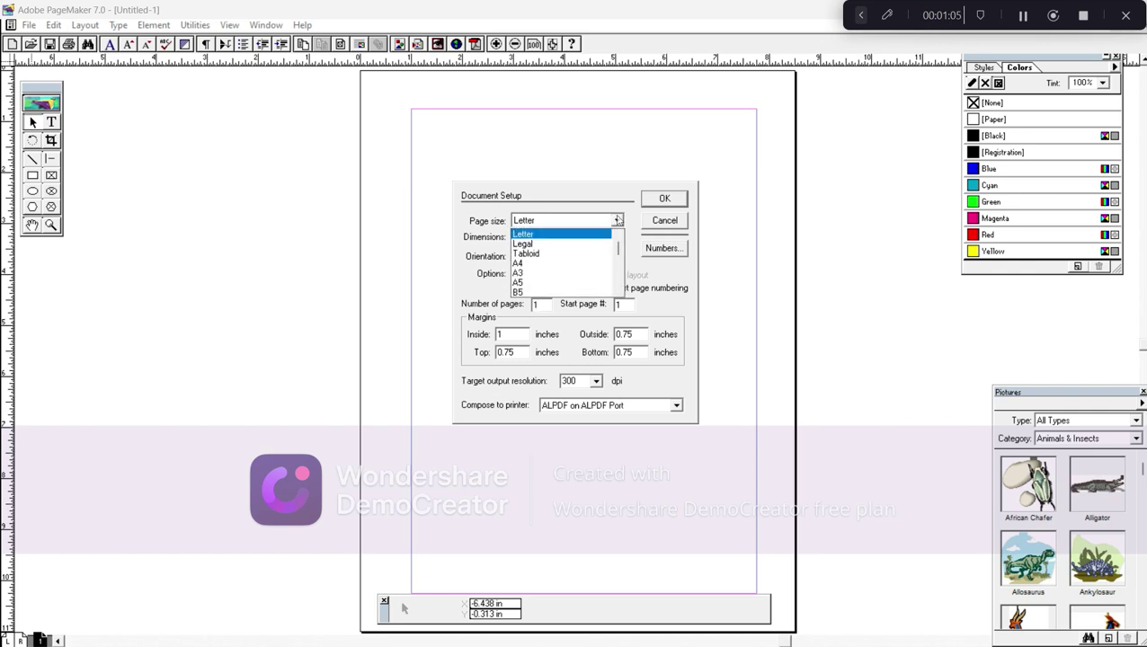
pyautogui.click(564, 263)
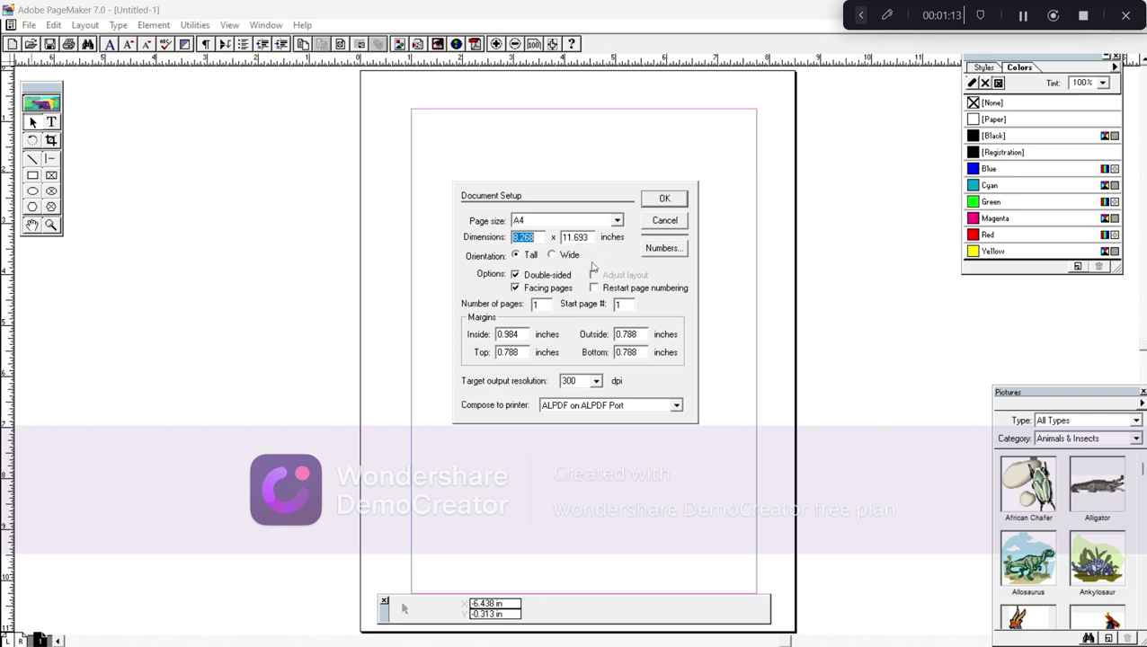
pyautogui.click(659, 199)
pyautogui.click(663, 200)
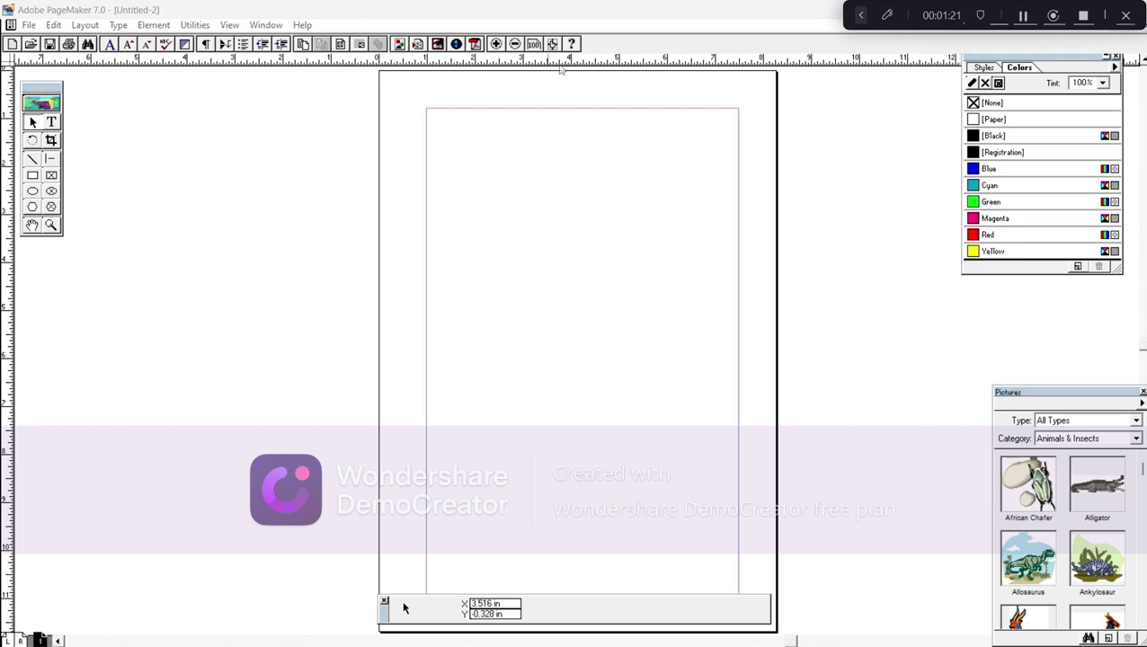
# Step: Examine the Documents folder for publications to open and the character specifications, leaving both dialogs without changes
pyautogui.click(31, 46)
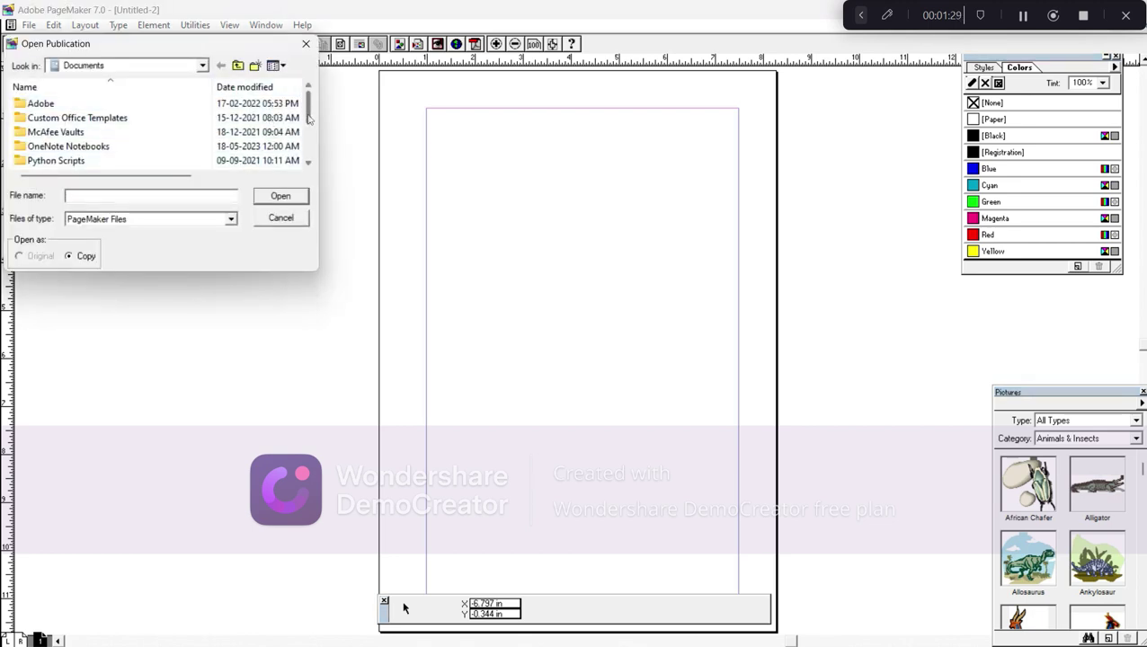
pyautogui.moveTo(309, 118)
pyautogui.mouseDown()
pyautogui.moveTo(308, 163)
pyautogui.moveTo(309, 127)
pyautogui.mouseUp()
pyautogui.click(306, 43)
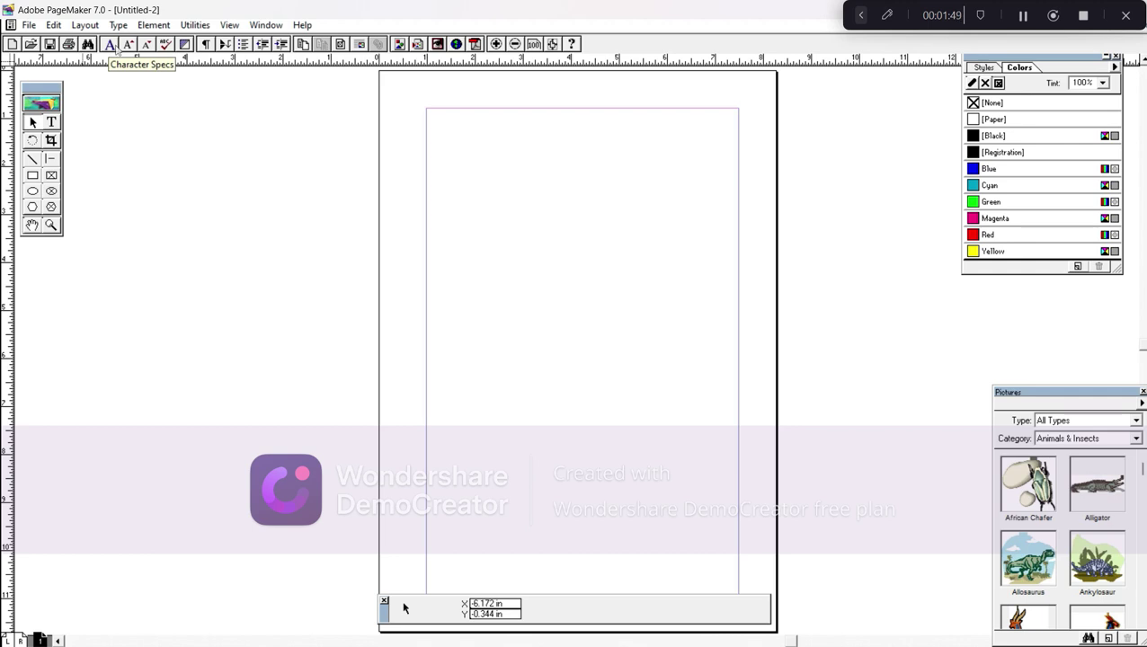
pyautogui.click(111, 45)
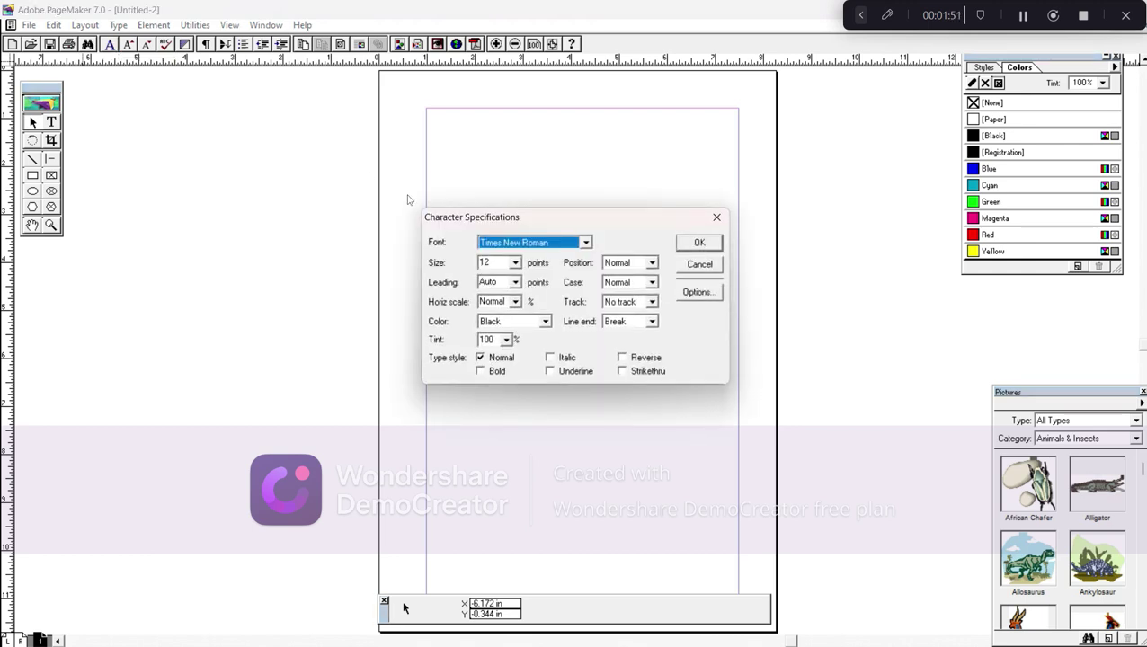
pyautogui.click(700, 259)
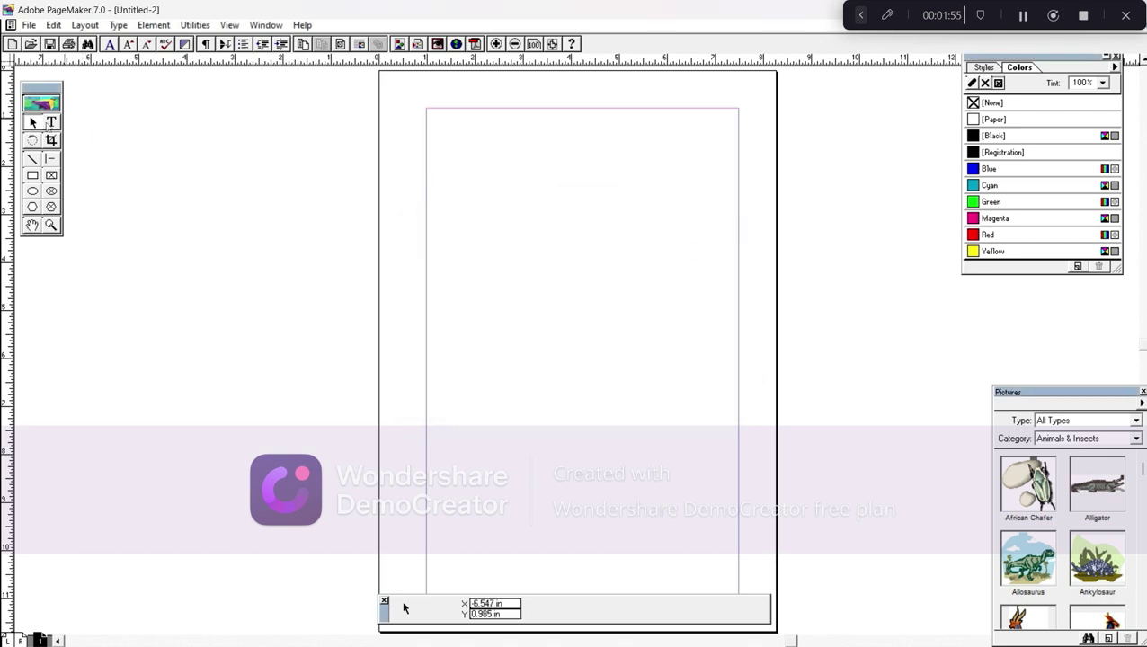
# Step: Add the text "About tool bar" at 32 points inside the page margins near the top of the page
pyautogui.click(52, 123)
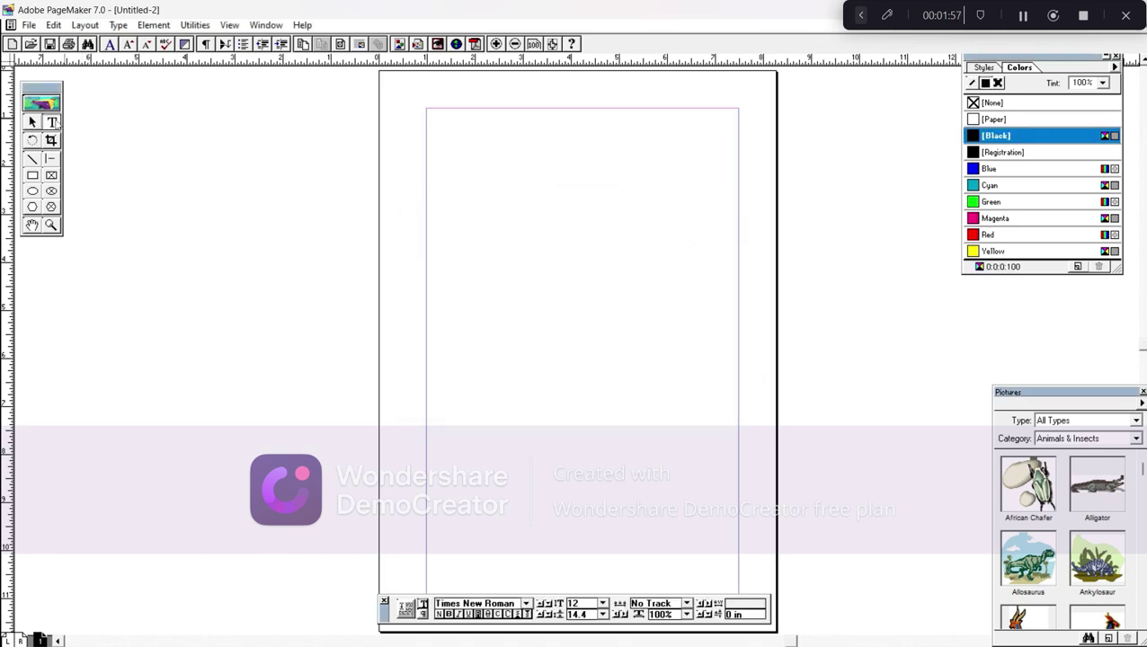
pyautogui.click(696, 178)
pyautogui.write('About tool bar')
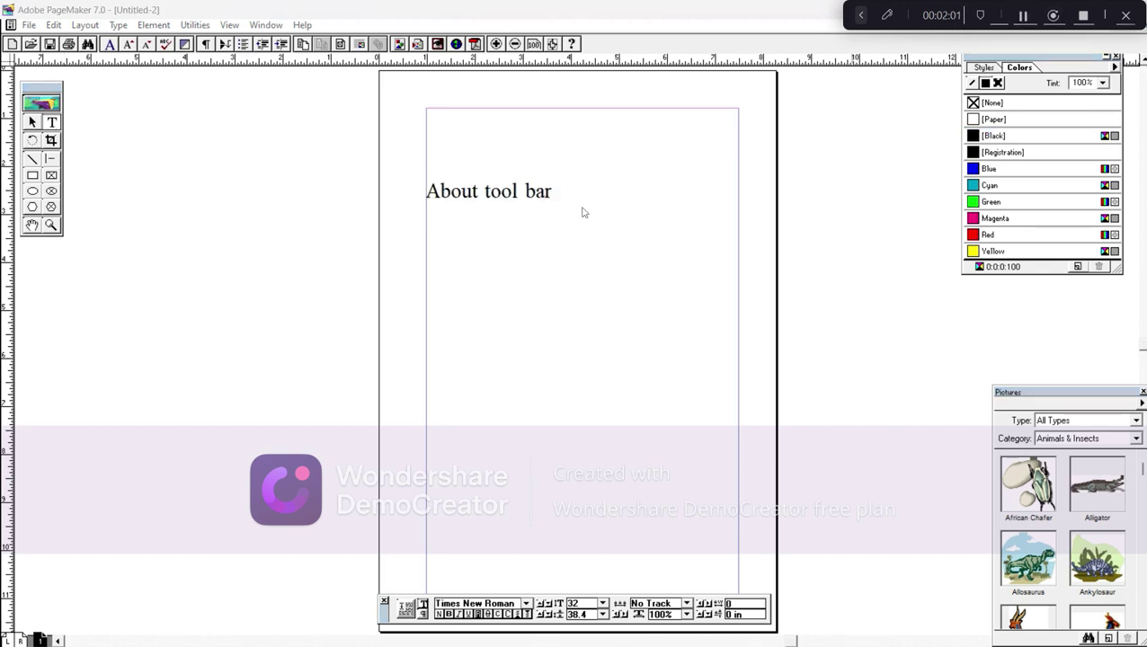
# Step: Enlarge and reduce the font size of the "About tool bar" text in small increments, ending at 33.4 points
pyautogui.click(552, 192)
pyautogui.moveTo(552, 191); pyautogui.dragTo(396, 192)
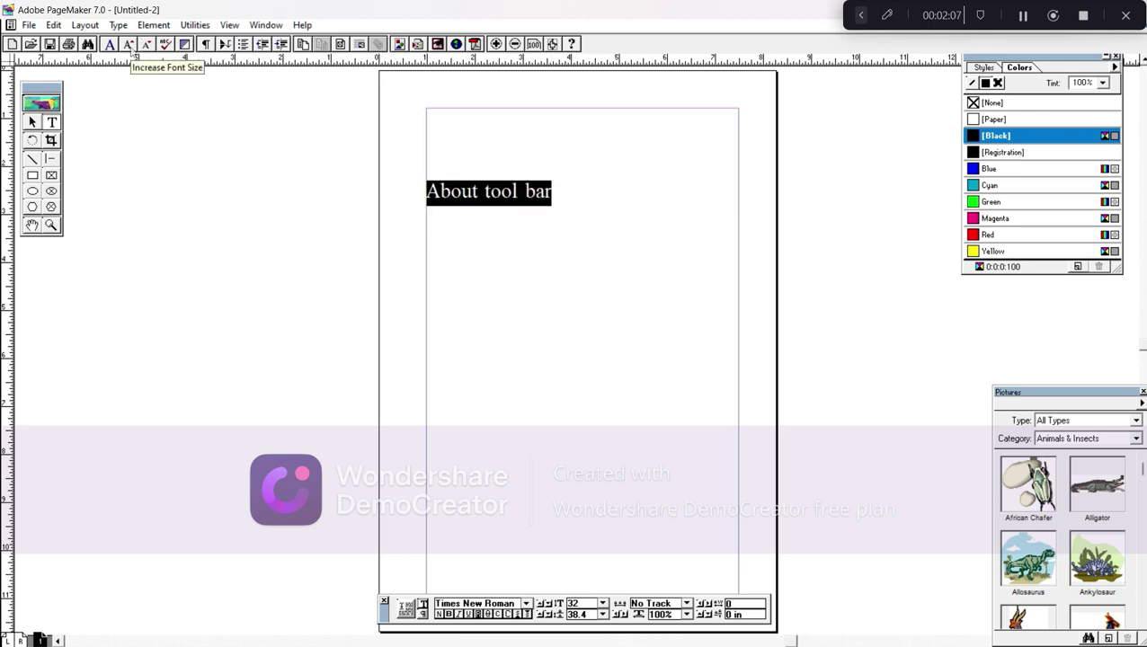
pyautogui.click(131, 49)
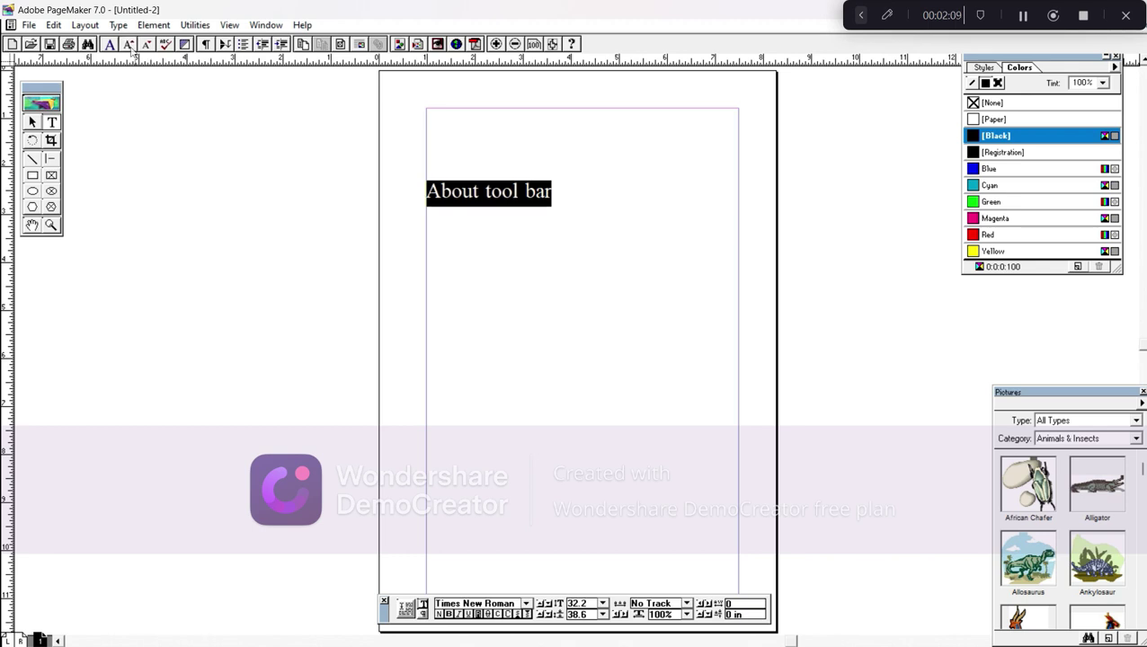
pyautogui.click(130, 50)
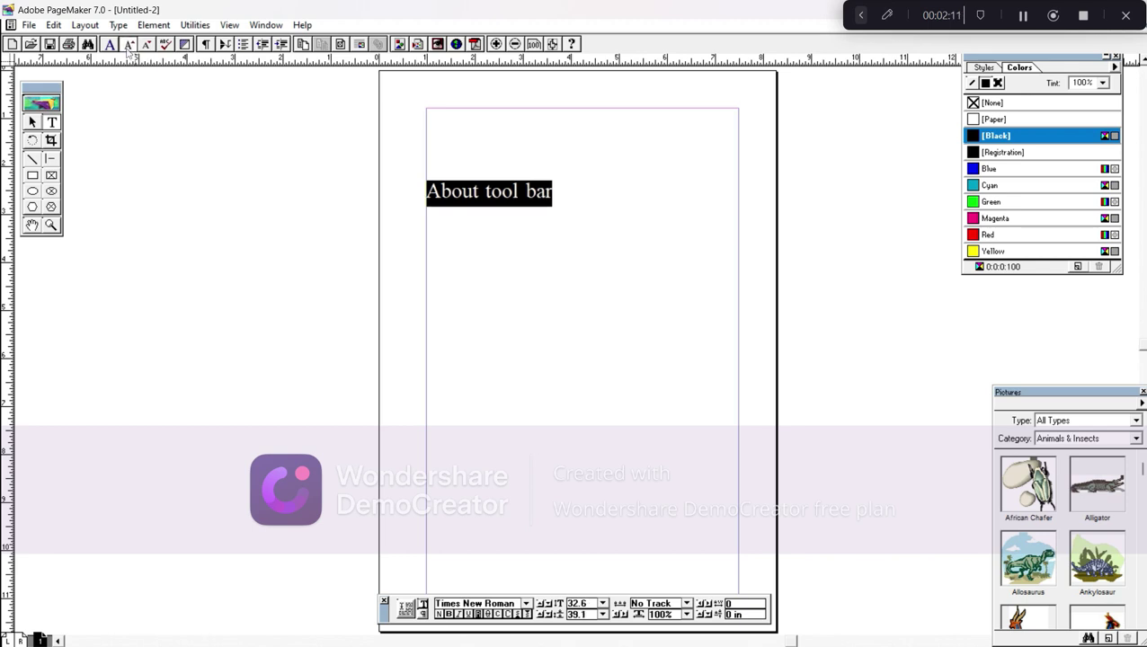
pyautogui.click(130, 49)
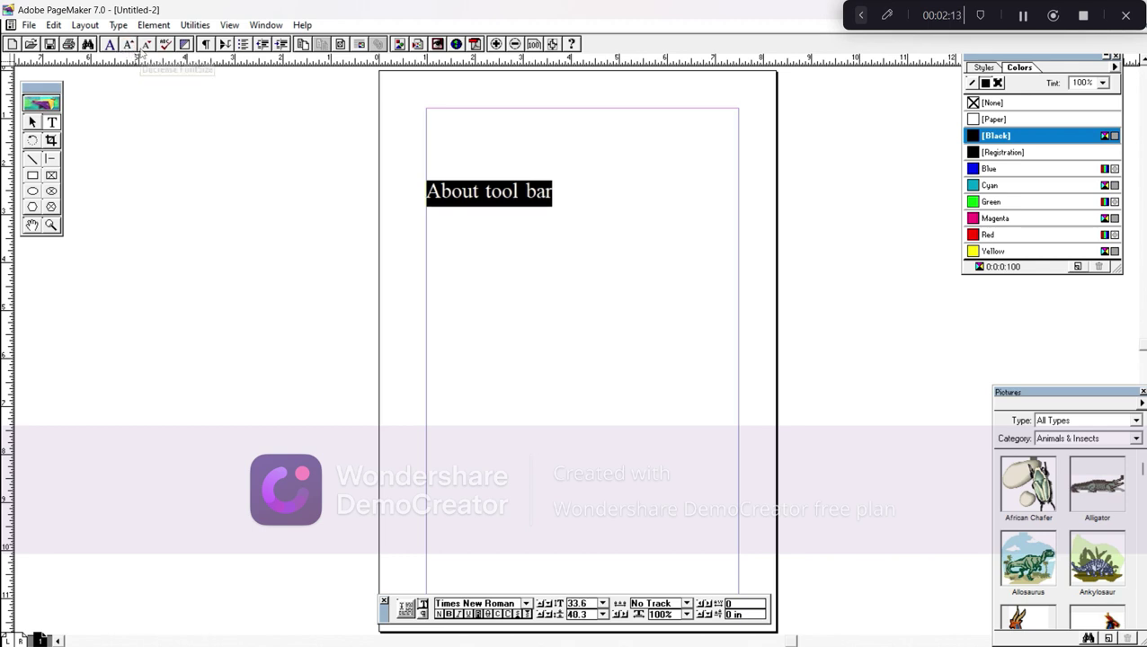
pyautogui.click(149, 50)
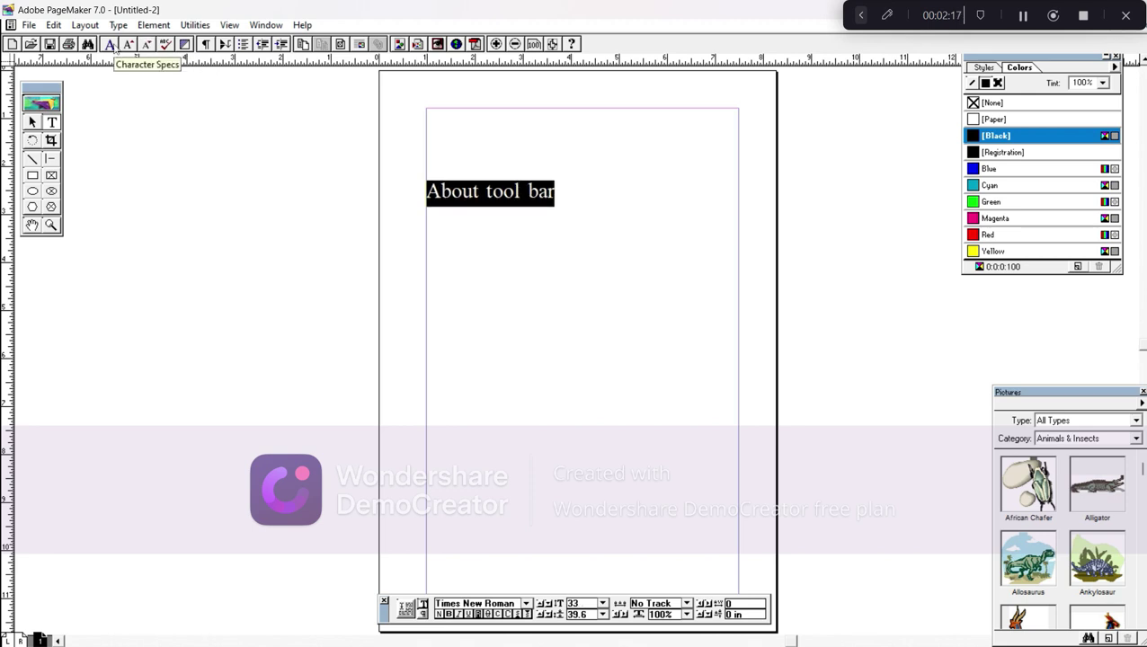
pyautogui.click(132, 51)
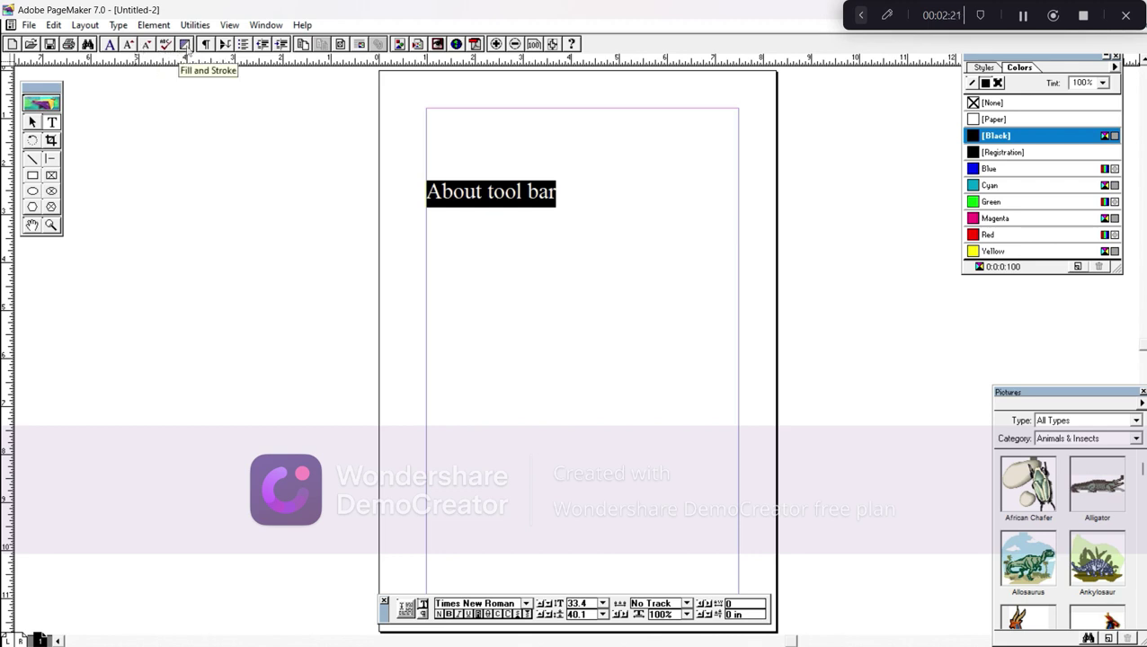
# Step: Draw a rectangle about 5.94 in wide and 2.3 in high below the "About tool bar" text
pyautogui.click(1011, 19)
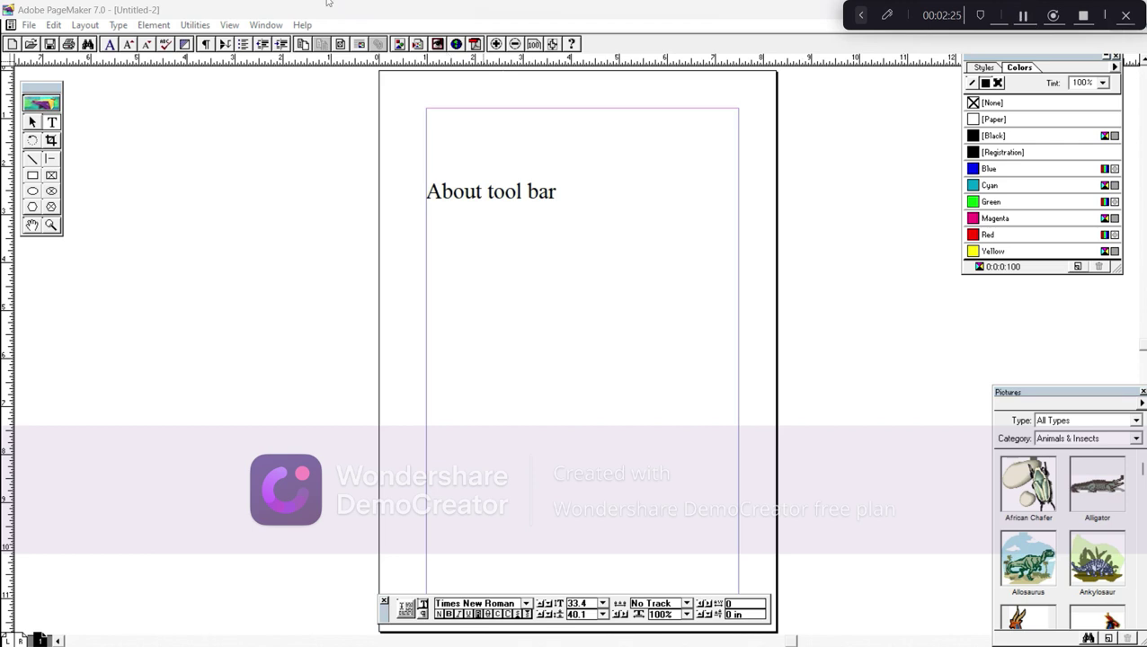
pyautogui.click(184, 45)
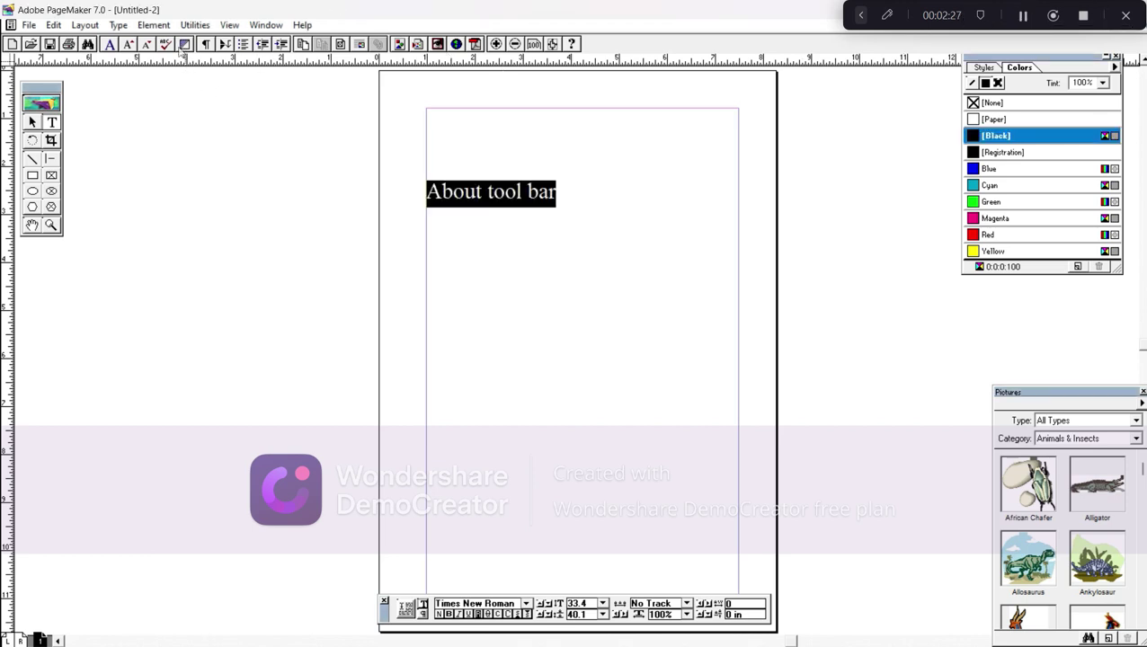
pyautogui.click(30, 177)
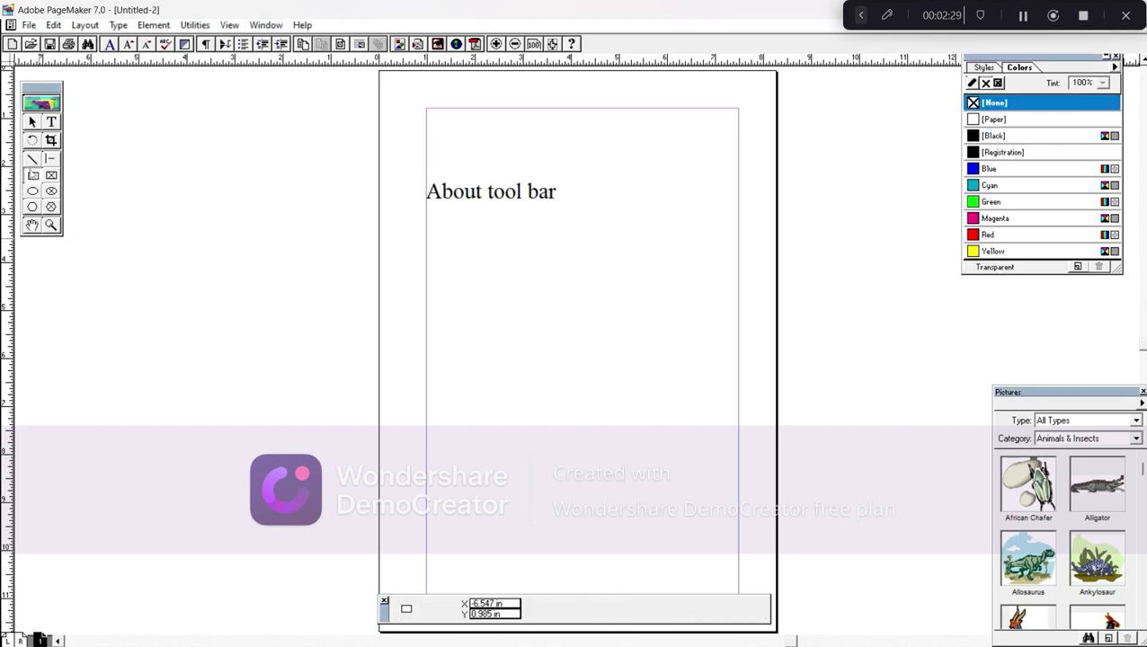
pyautogui.moveTo(459, 242); pyautogui.dragTo(745, 351)
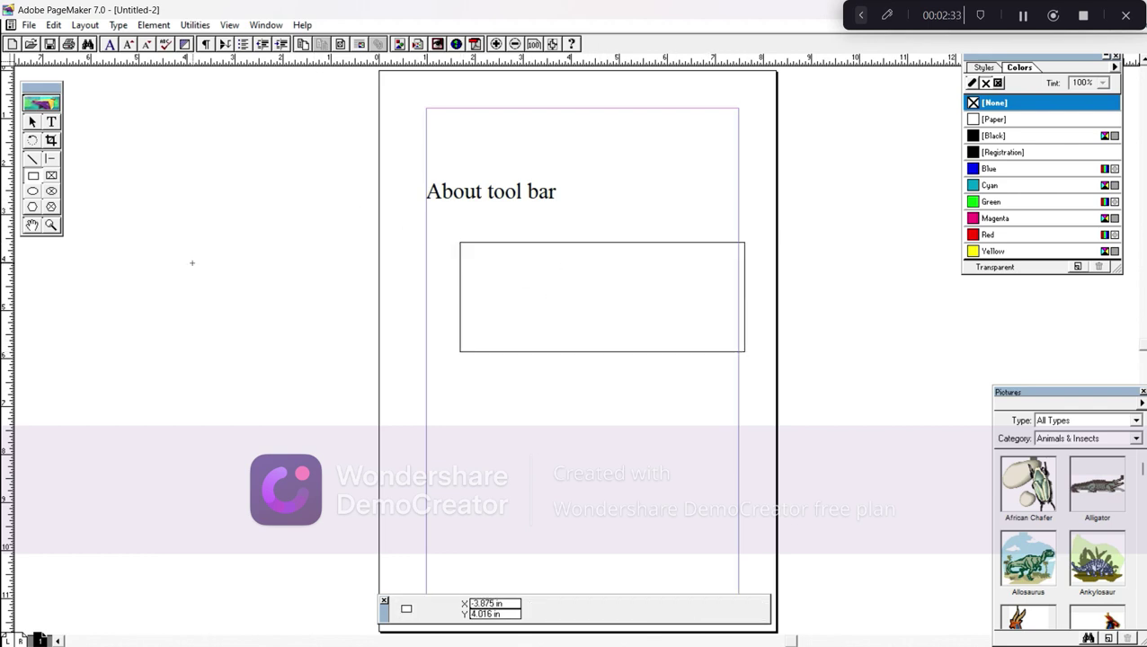
# Step: Give the rectangle a solid fill in the Registration color at 85% tint and move it against the page's left margin guide
pyautogui.click(32, 122)
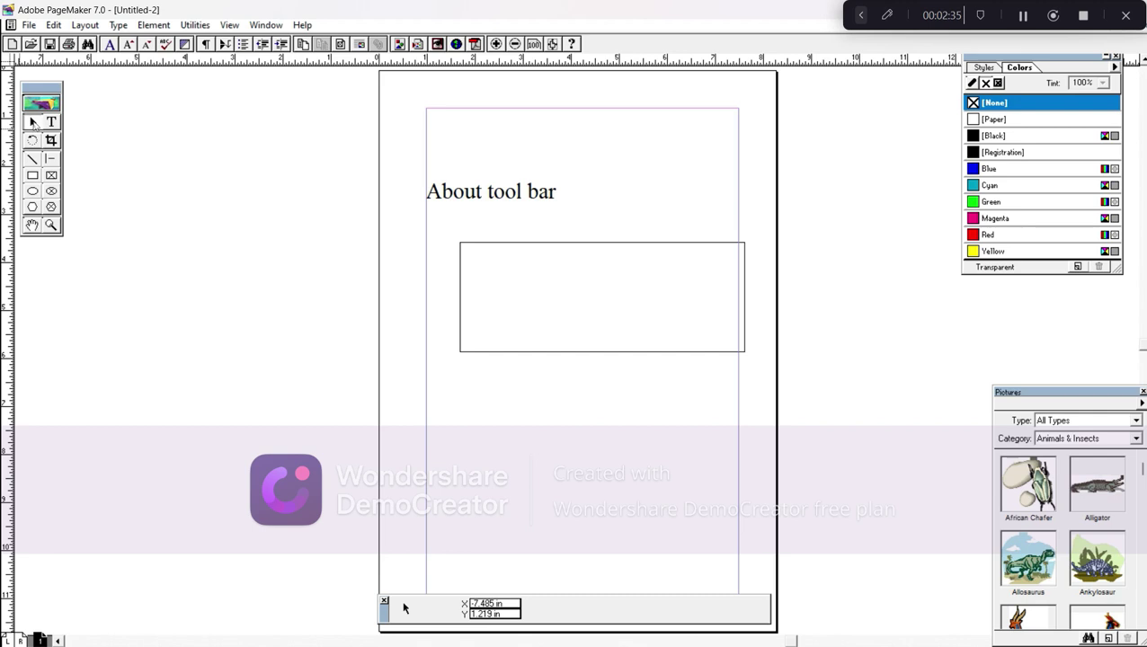
pyautogui.click(508, 244)
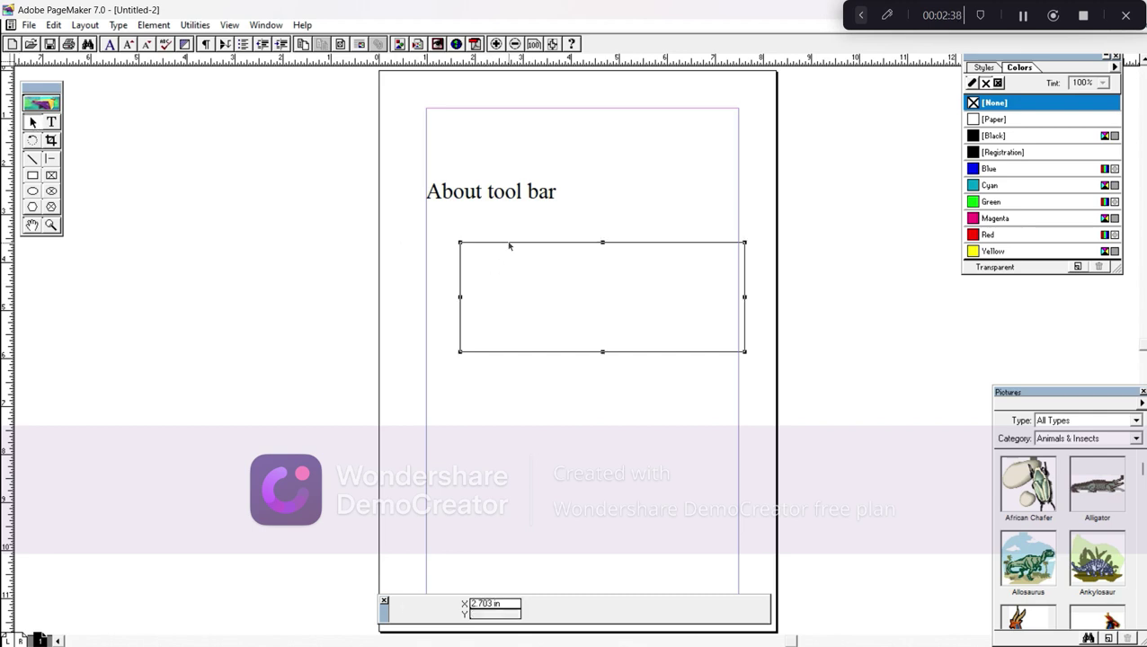
pyautogui.click(184, 44)
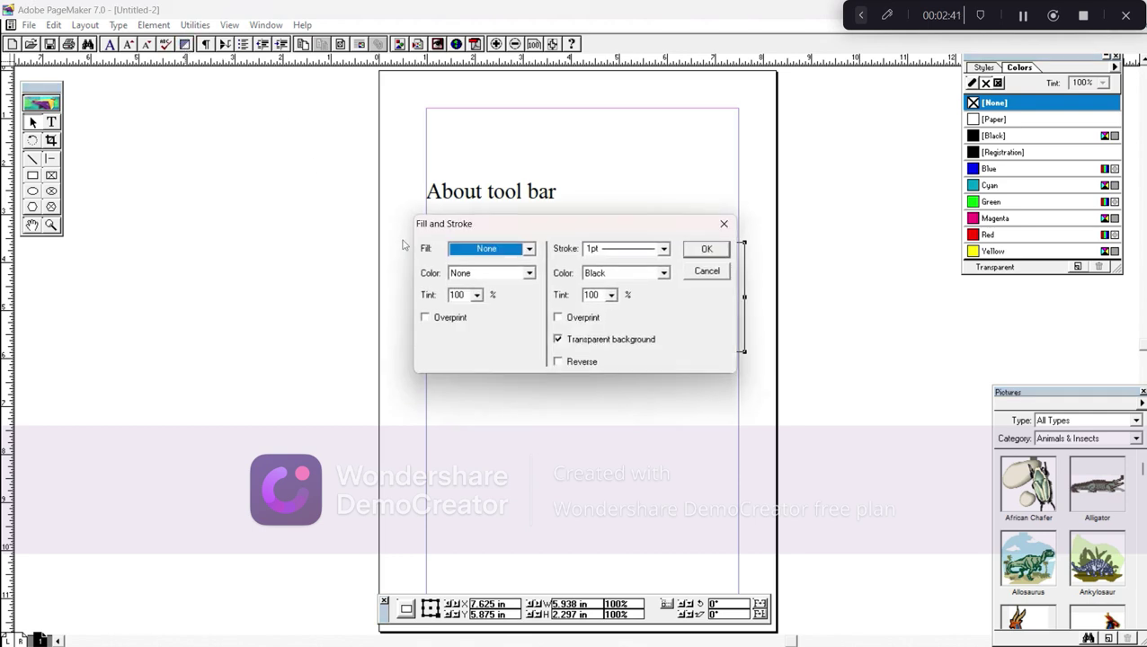
pyautogui.click(529, 249)
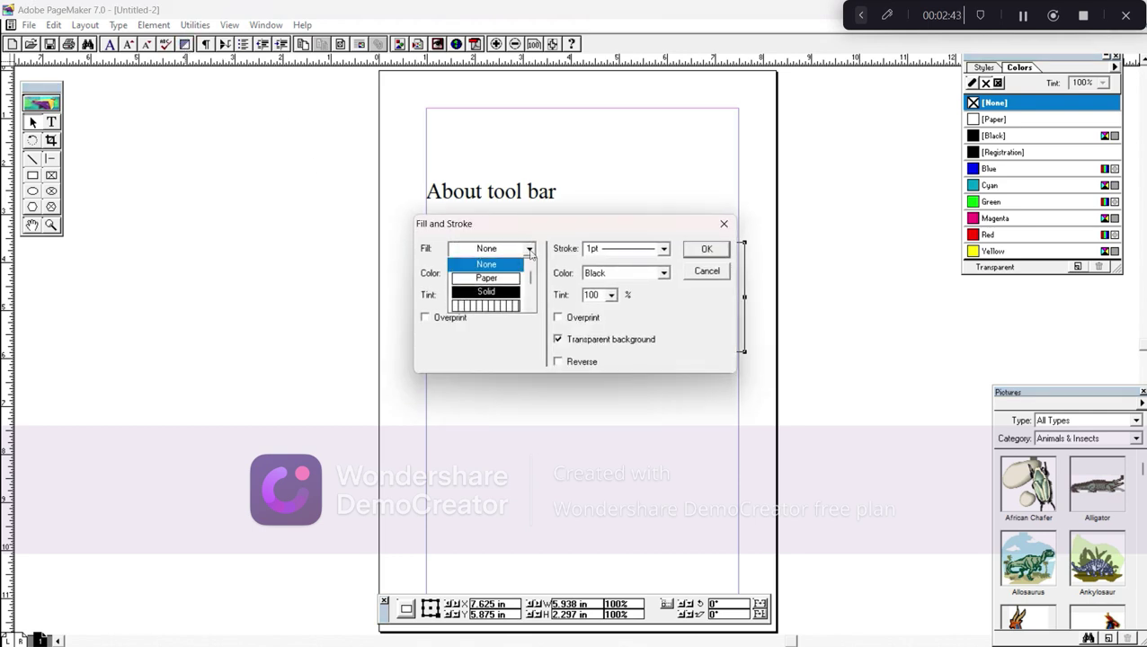
pyautogui.click(485, 291)
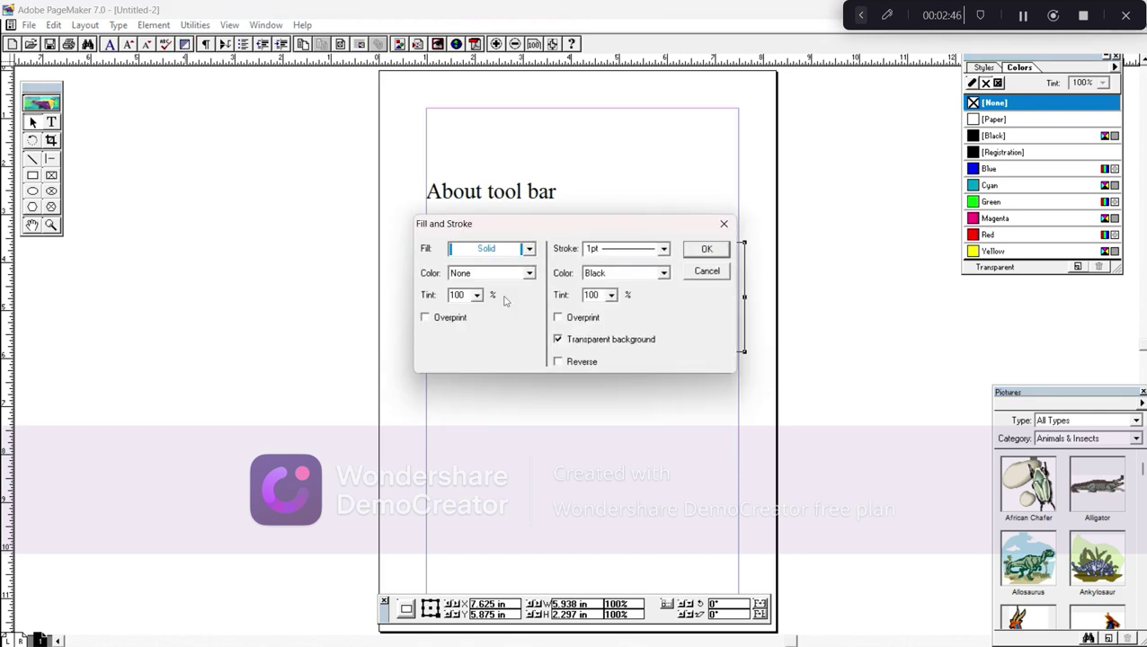
pyautogui.click(529, 273)
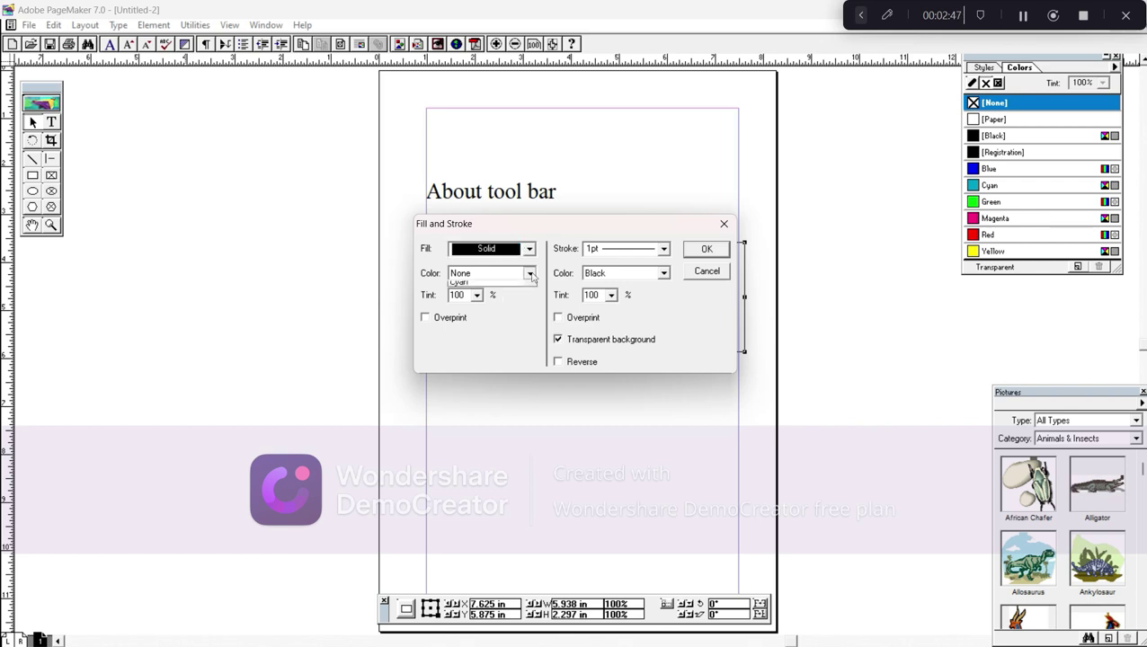
pyautogui.click(497, 318)
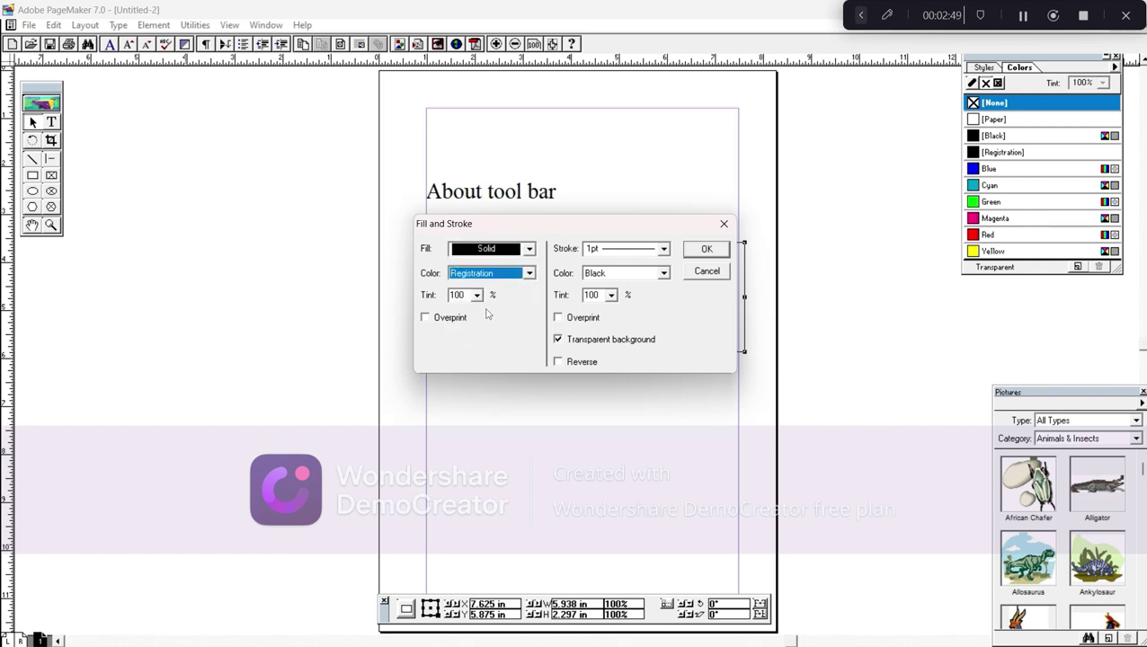
pyautogui.click(476, 294)
pyautogui.click(466, 338)
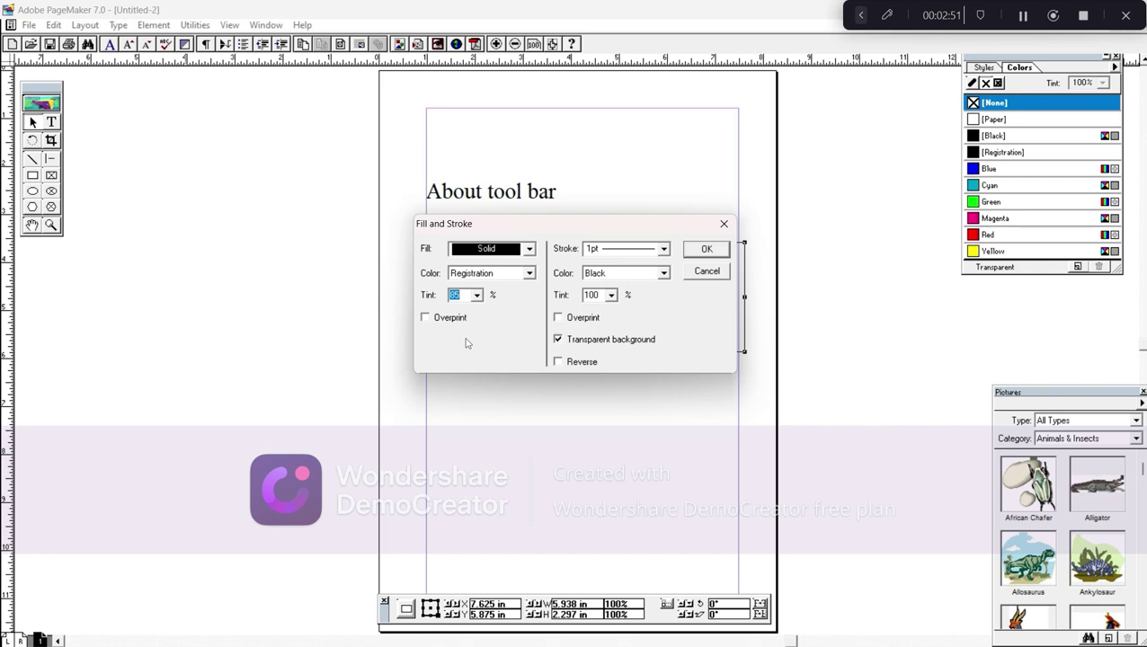
pyautogui.click(706, 250)
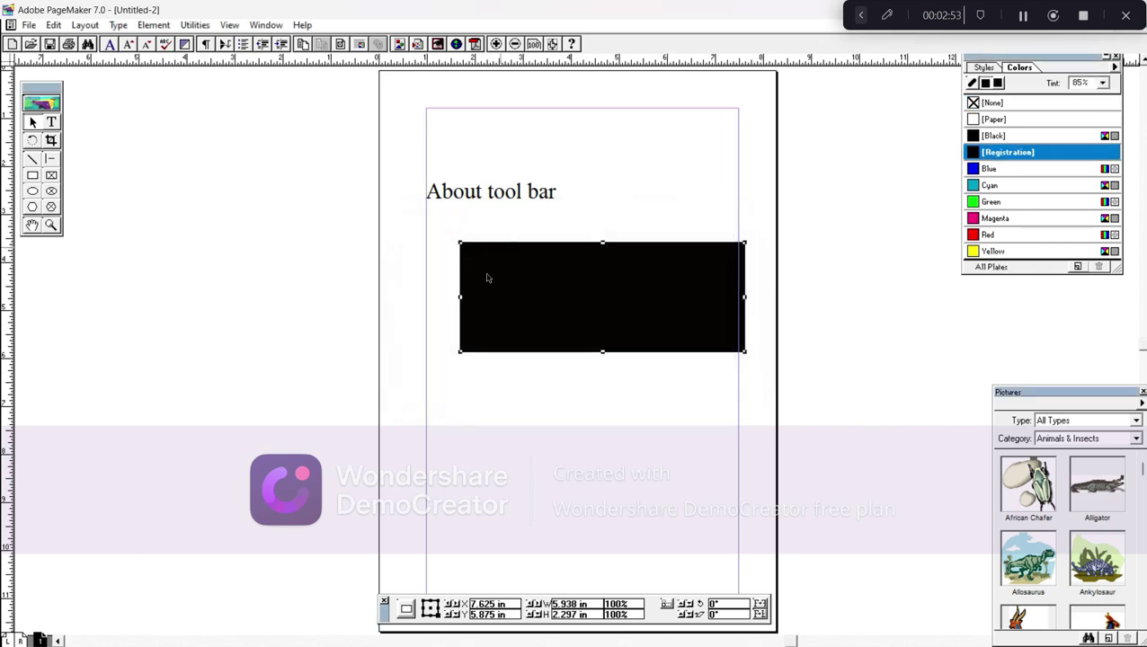
pyautogui.moveTo(658, 290); pyautogui.dragTo(627, 276)
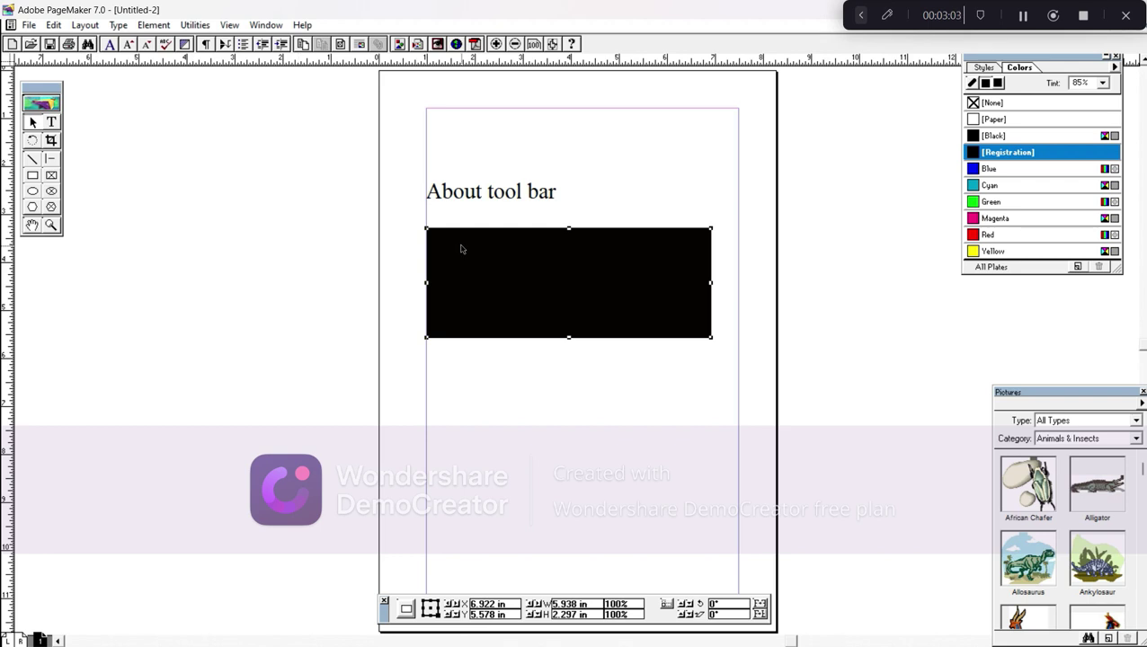
# Step: Delete the text and the rectangle from the page
pyautogui.hotkey('ctrl', 'a')
pyautogui.press('Delete')
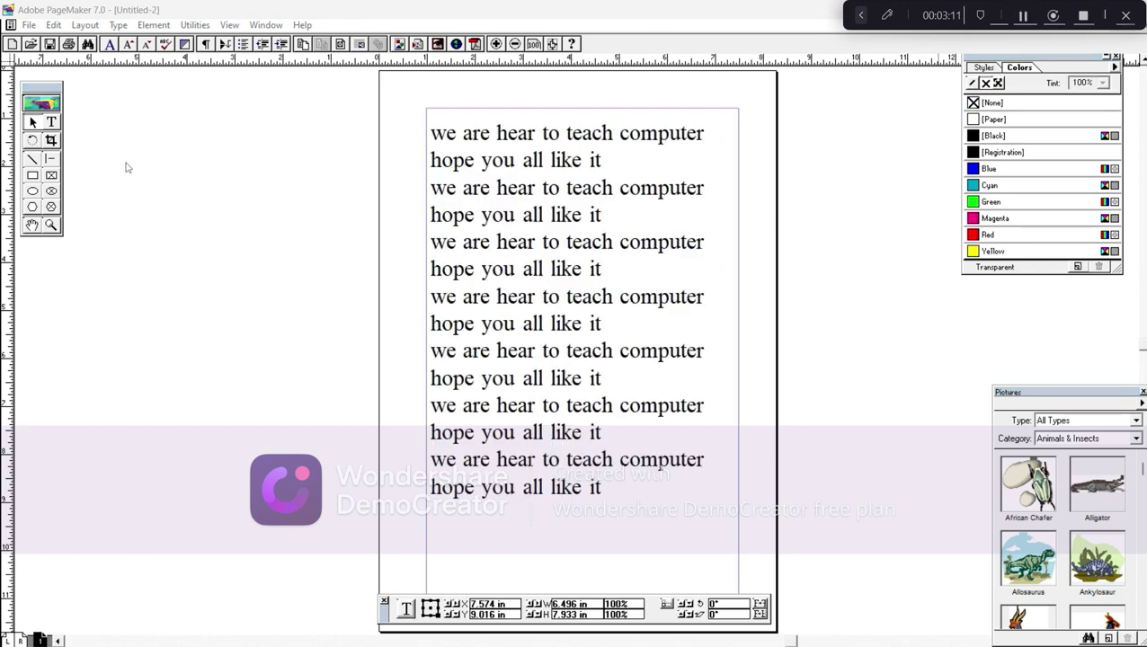
# Step: Select all the text and set its left and right paragraph indents to 1 inch in Paragraph Specifications
pyautogui.click(51, 123)
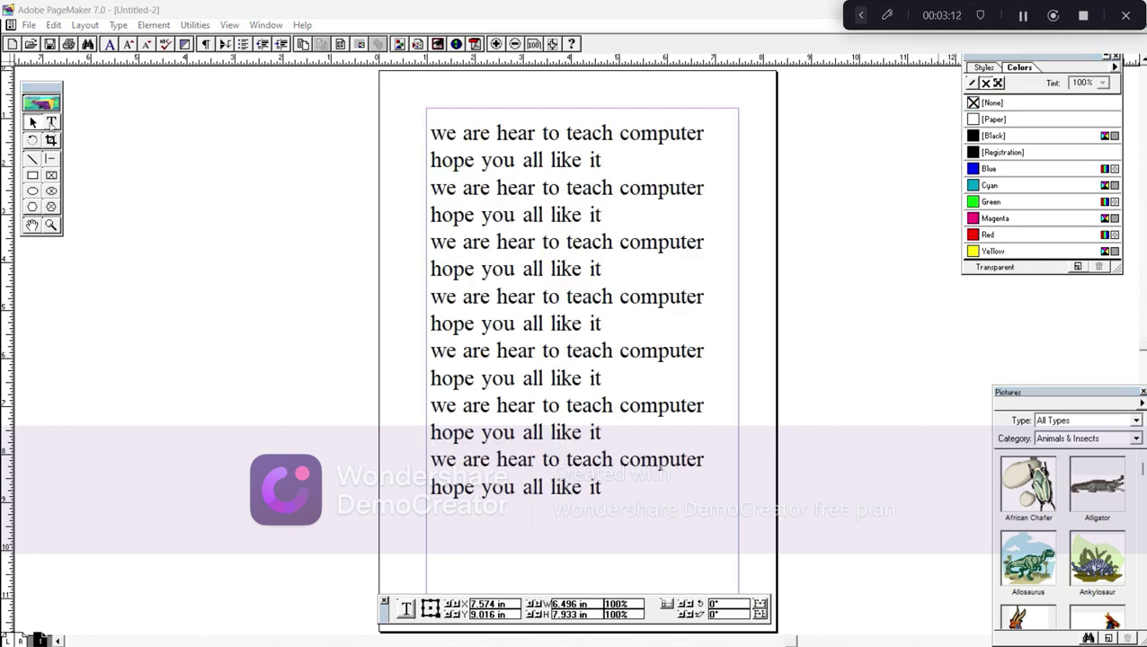
pyautogui.click(472, 242)
pyautogui.hotkey('ctrl', 'a')
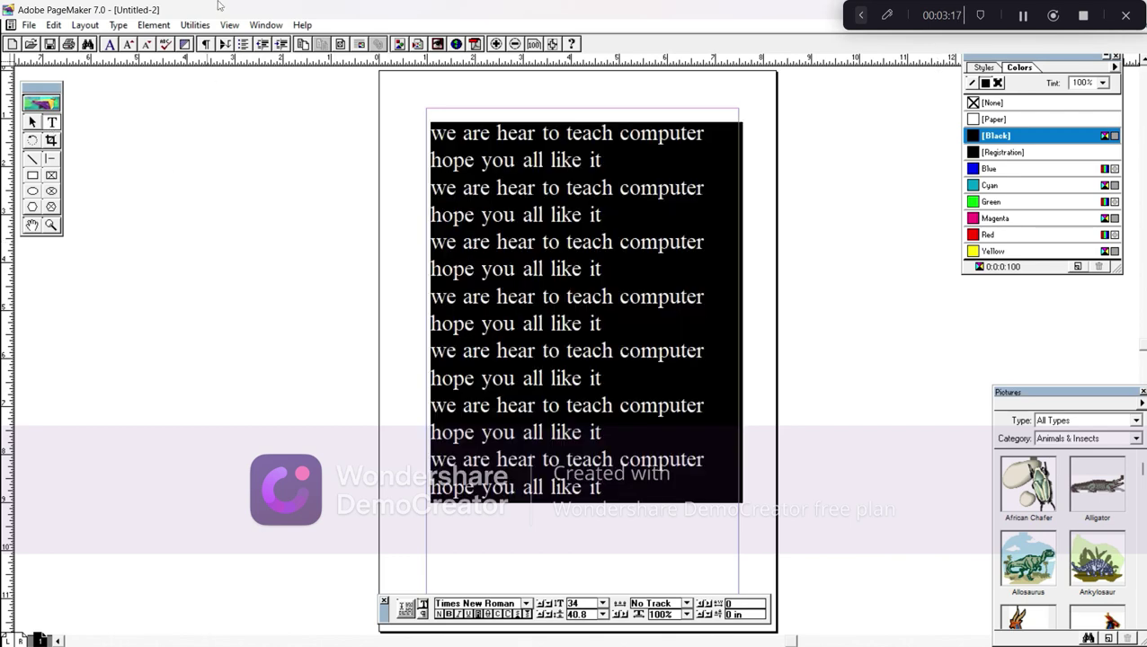
pyautogui.click(206, 45)
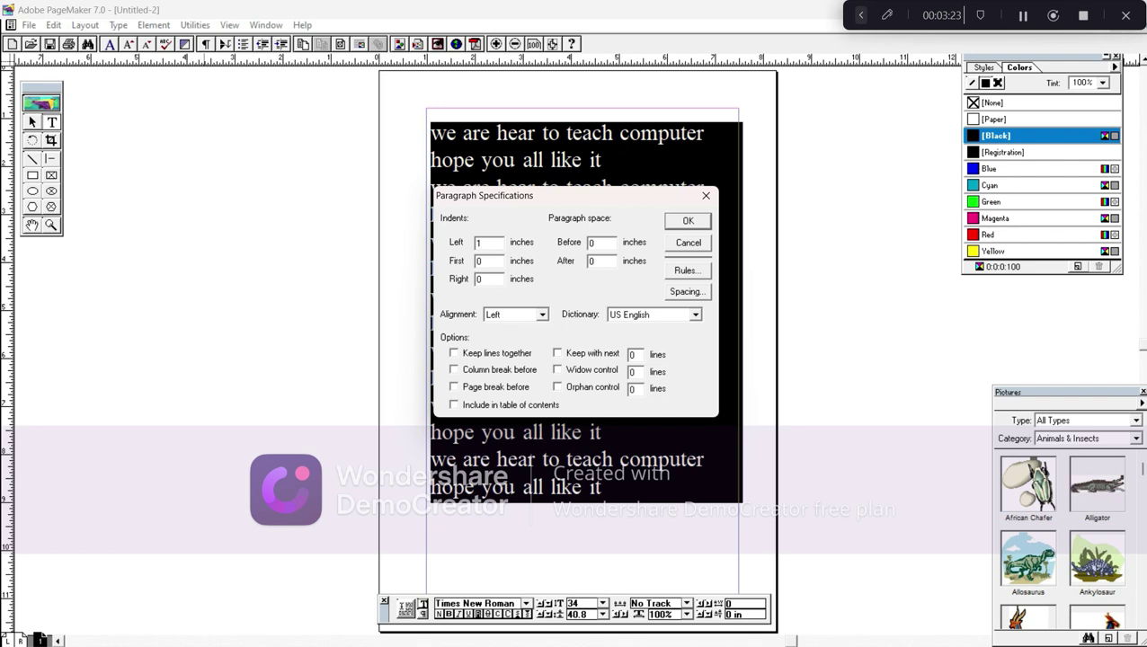
pyautogui.doubleClick(486, 281)
pyautogui.click(697, 225)
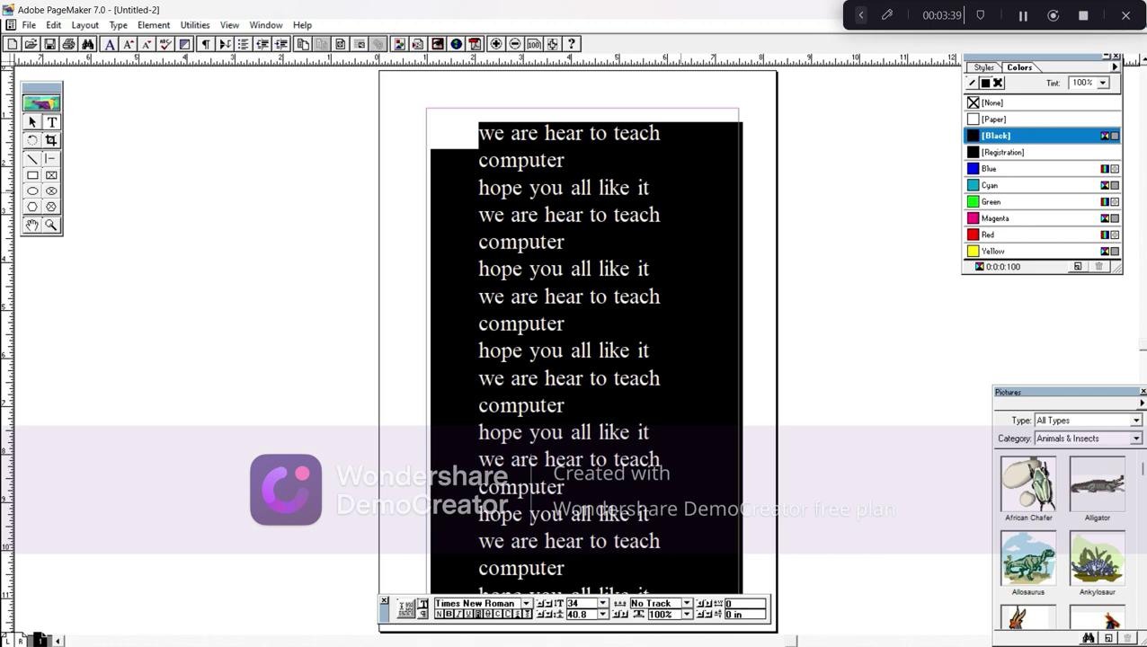
# Step: Set the left and right paragraph indents of the selected text back to 0 inches
pyautogui.click(205, 44)
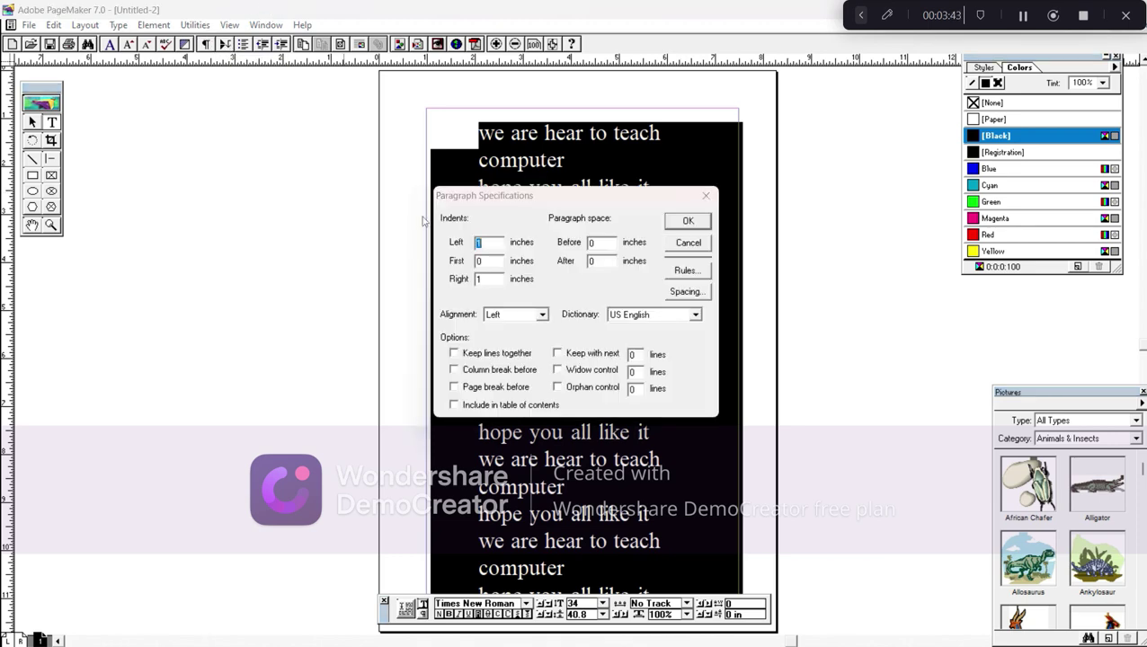
pyautogui.write('0')
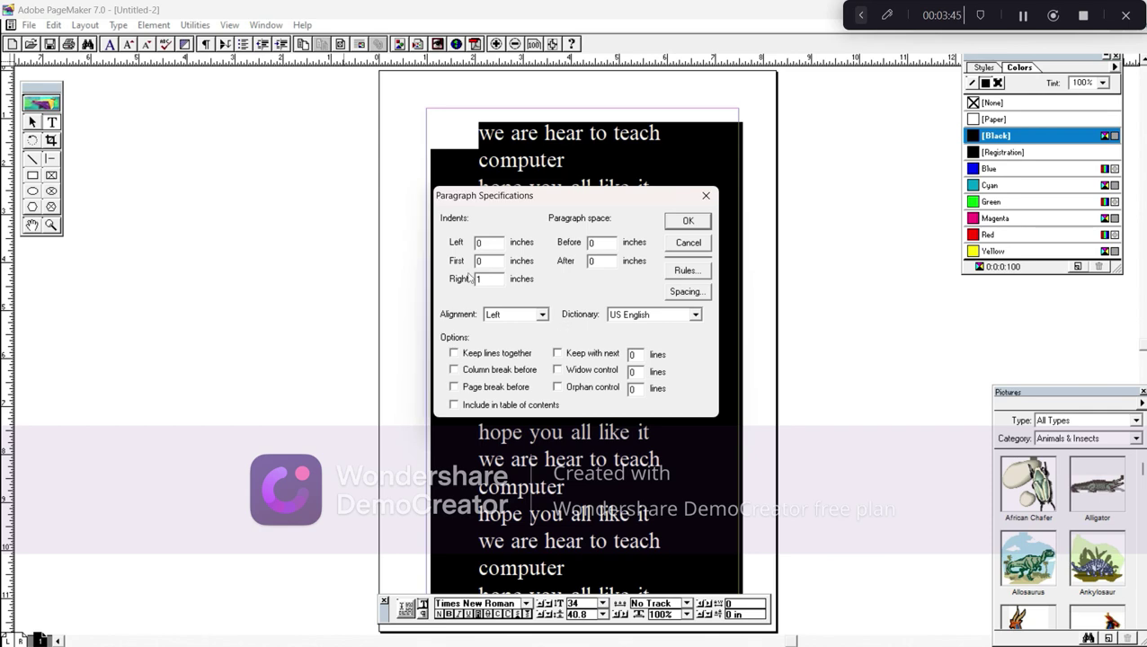
pyautogui.write('0')
pyautogui.click(683, 220)
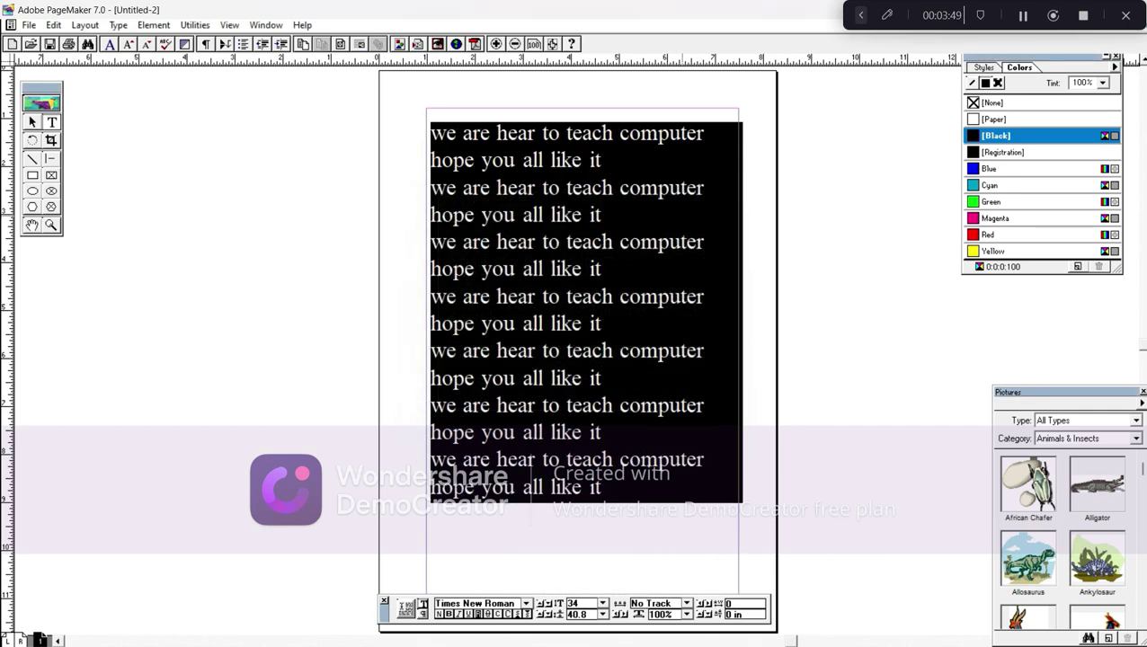
# Step: Shift the selected text's left indent to 1 inch on the Indents/Tabs ruler and apply it
pyautogui.click(225, 44)
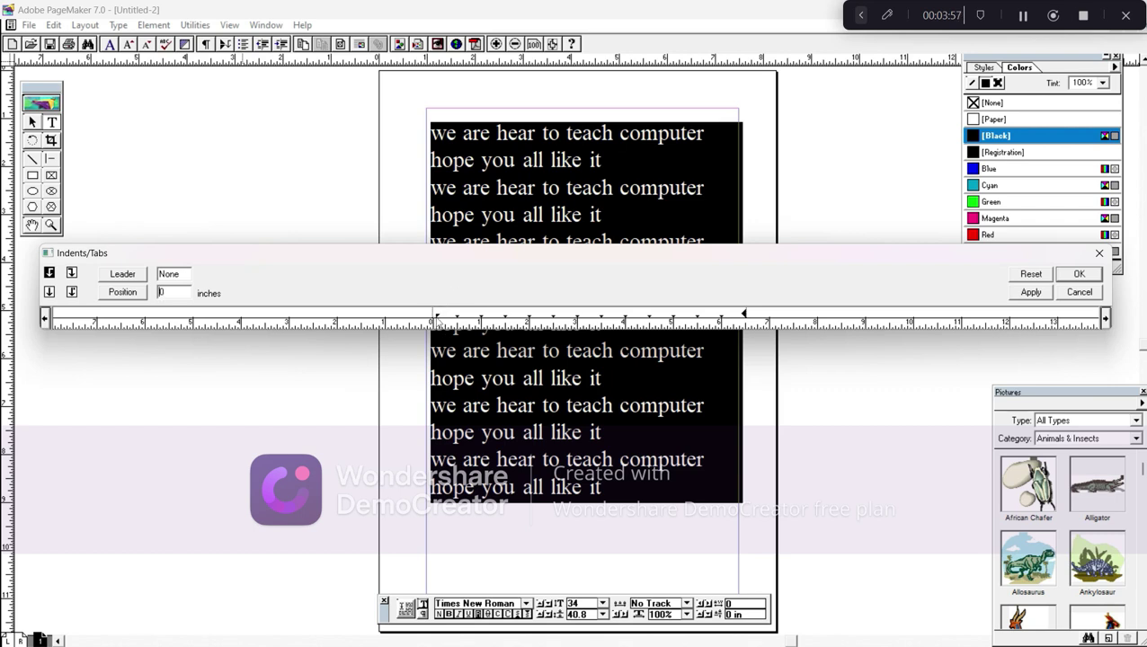
pyautogui.moveTo(437, 319); pyautogui.dragTo(455, 314)
pyautogui.moveTo(456, 314); pyautogui.dragTo(481, 317)
pyautogui.click(1079, 280)
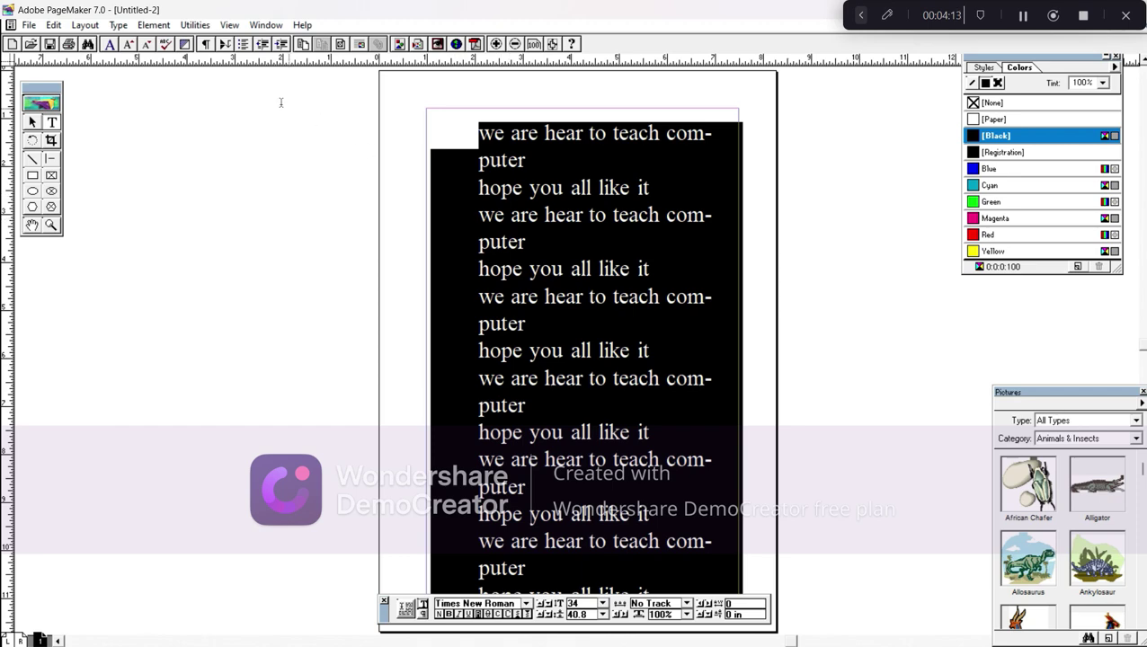
# Step: Return the selected text's left indent to 0 on the Indents/Tabs ruler and apply it
pyautogui.click(225, 45)
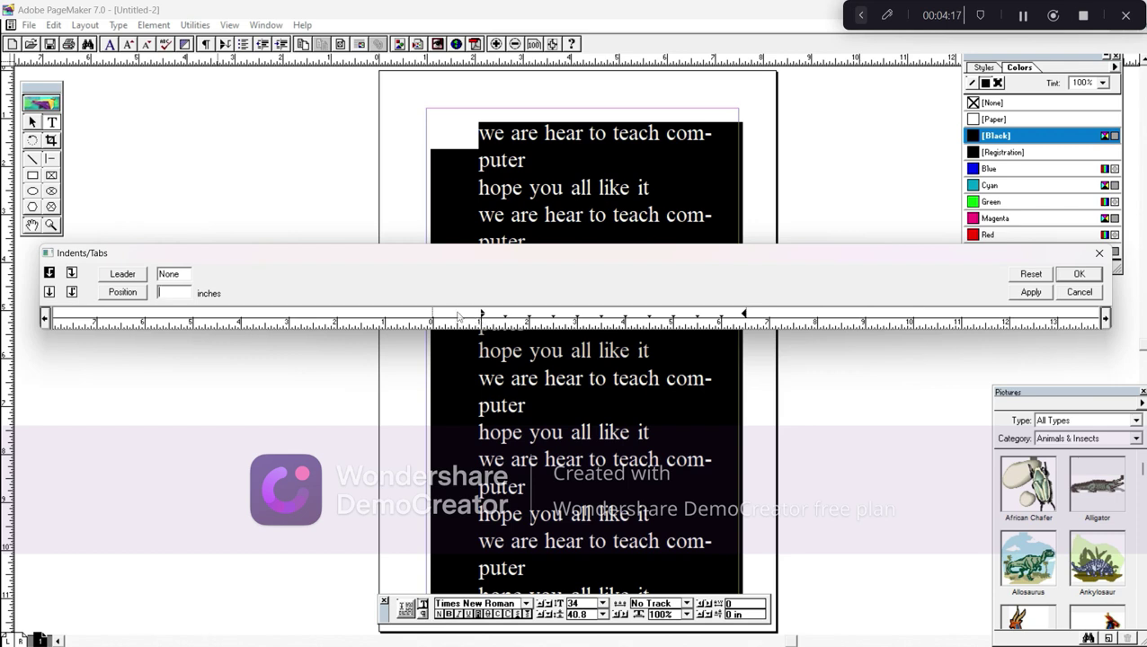
pyautogui.moveTo(483, 319); pyautogui.dragTo(425, 320)
pyautogui.click(1079, 275)
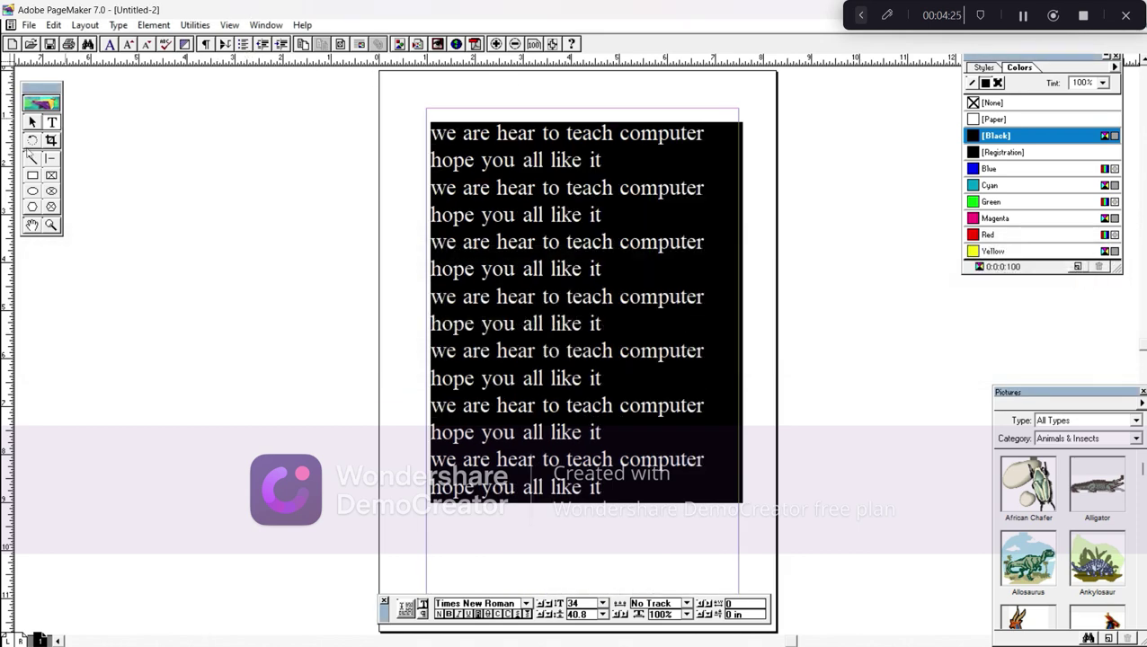
# Step: Delete the whole text block from the page
pyautogui.click(32, 123)
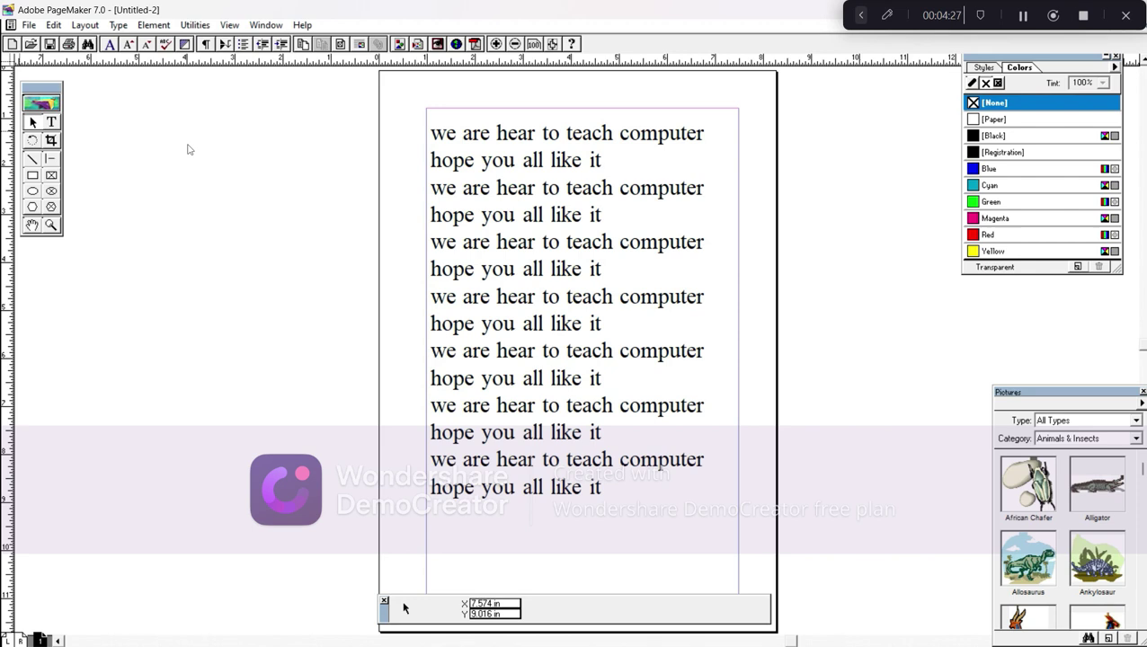
pyautogui.click(500, 213)
pyautogui.press('Delete')
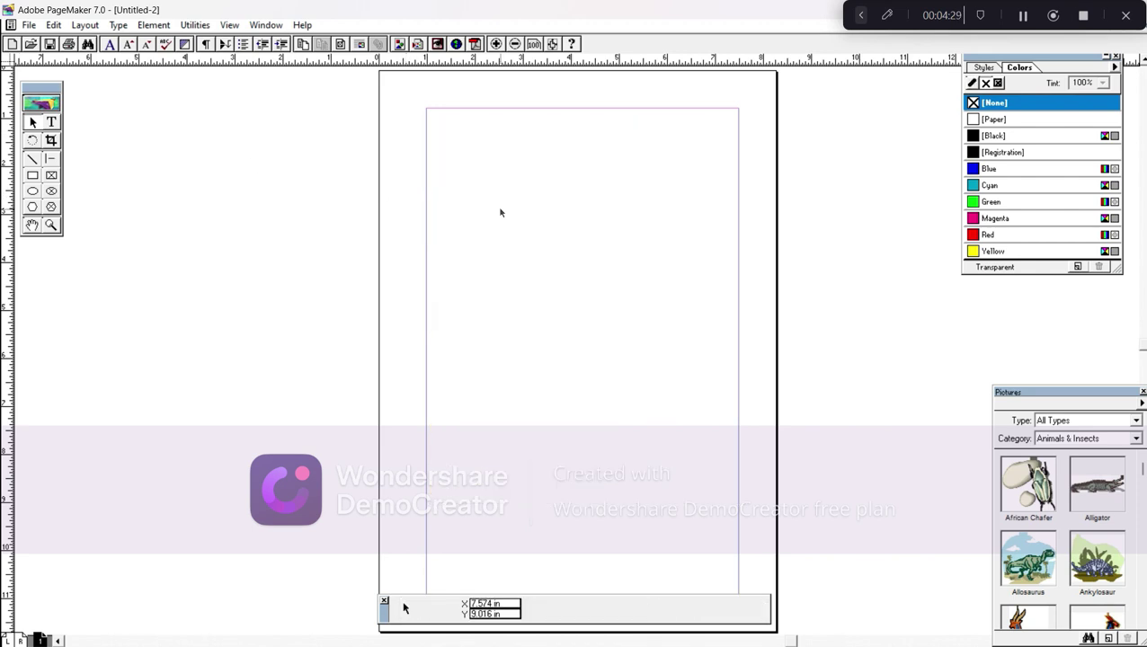
# Step: Add the text "p" near the top of the page and enlarge it to 40 points
pyautogui.click(51, 123)
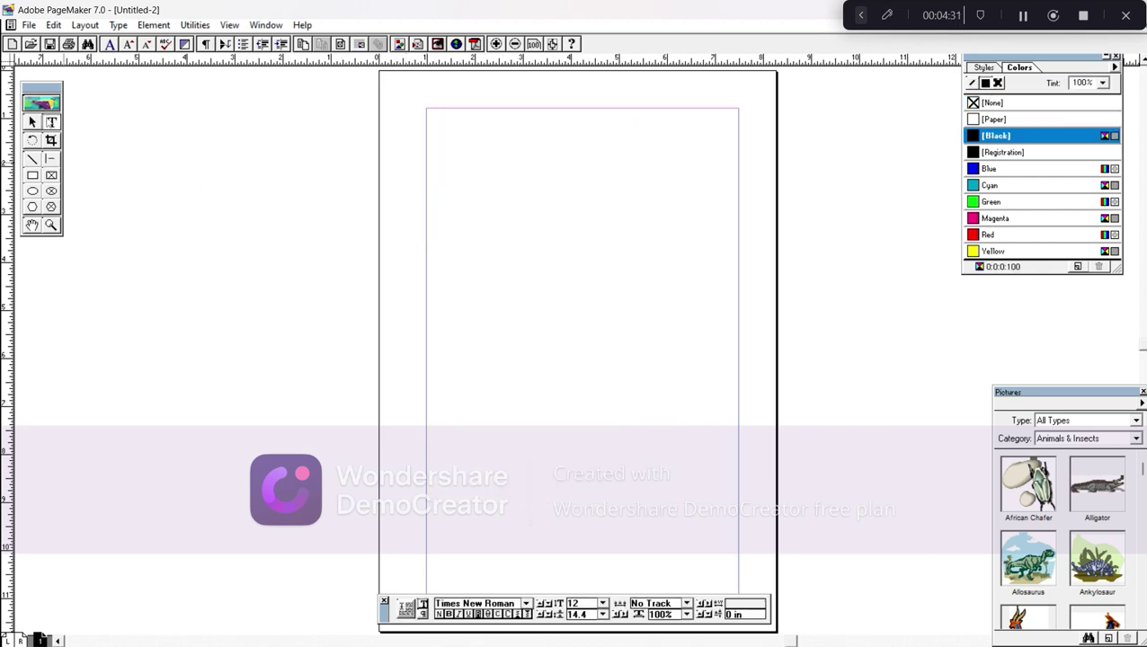
pyautogui.click(511, 162)
pyautogui.hotkey('ctrl', 'alt', 'shift', '.')
pyautogui.hotkey('ctrl', 'alt', 'shift', '.')
pyautogui.hotkey('ctrl', 'alt', 'shift', '.')
pyautogui.hotkey('ctrl', 'alt', 'shift', '.')
pyautogui.hotkey('ctrl', 'alt', 'shift', '.')
pyautogui.hotkey('ctrl', 'alt', 'shift', '.')
pyautogui.hotkey('ctrl', 'alt', 'shift', '.')
pyautogui.hotkey('ctrl', 'alt', 'shift', '.')
pyautogui.hotkey('ctrl', 'alt', 'shift', '.')
pyautogui.hotkey('ctrl', 'alt', 'shift', '.')
pyautogui.hotkey('ctrl', 'alt', 'shift', '.')
pyautogui.hotkey('ctrl', 'alt', 'shift', '.')
pyautogui.hotkey('ctrl', 'alt', 'shift', '.')
pyautogui.hotkey('ctrl', 'alt', 'shift', '.')
pyautogui.hotkey('ctrl', 'alt', 'shift', '.')
pyautogui.hotkey('ctrl', 'alt', 'shift', '.')
pyautogui.hotkey('ctrl', 'alt', 'shift', '.')
pyautogui.hotkey('ctrl', 'alt', 'shift', '.')
pyautogui.hotkey('ctrl', 'alt', 'shift', '.')
pyautogui.hotkey('ctrl', 'alt', 'shift', '.')
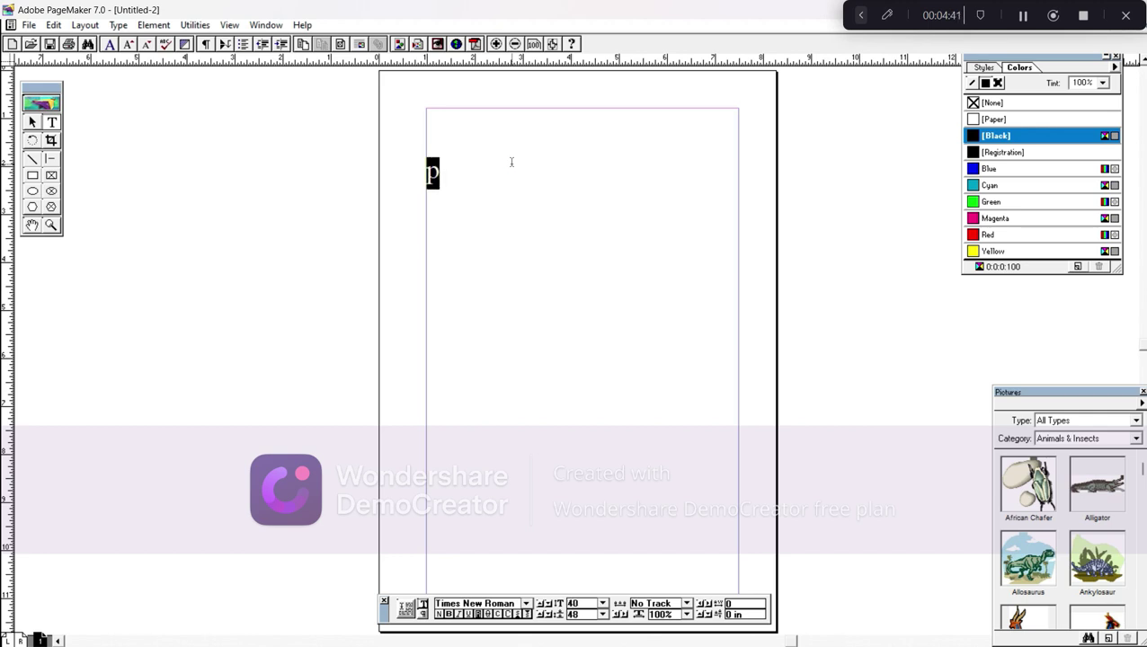
# Step: Edit the bullet for the "p" paragraph, choosing the Wingdings envelope character at size 72
pyautogui.click(243, 49)
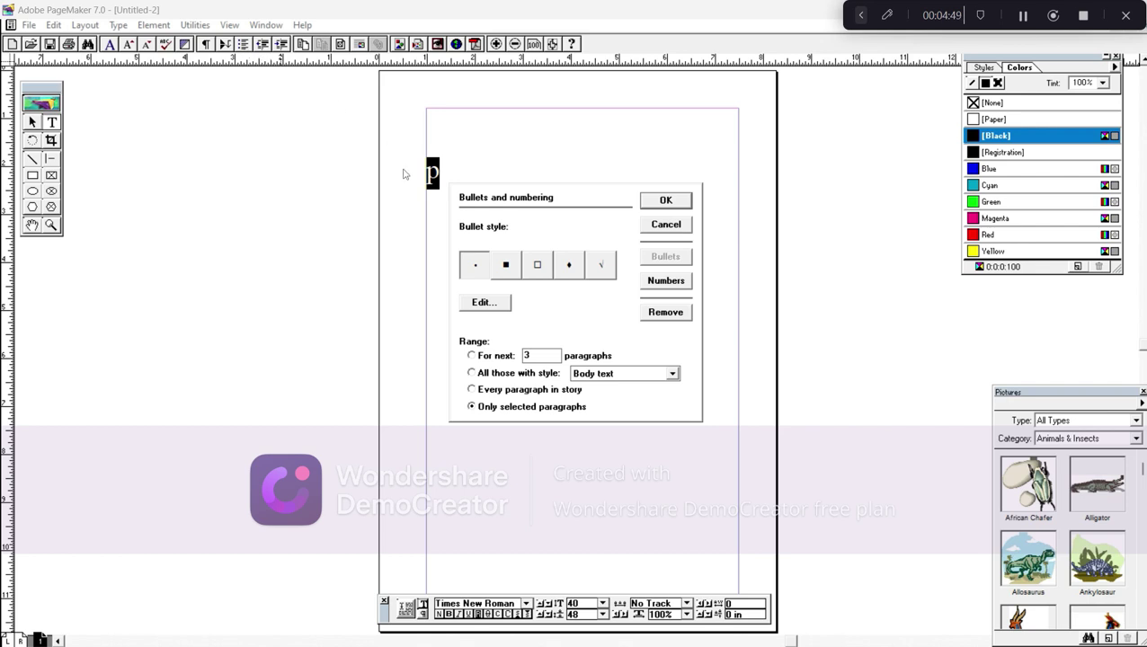
pyautogui.click(501, 309)
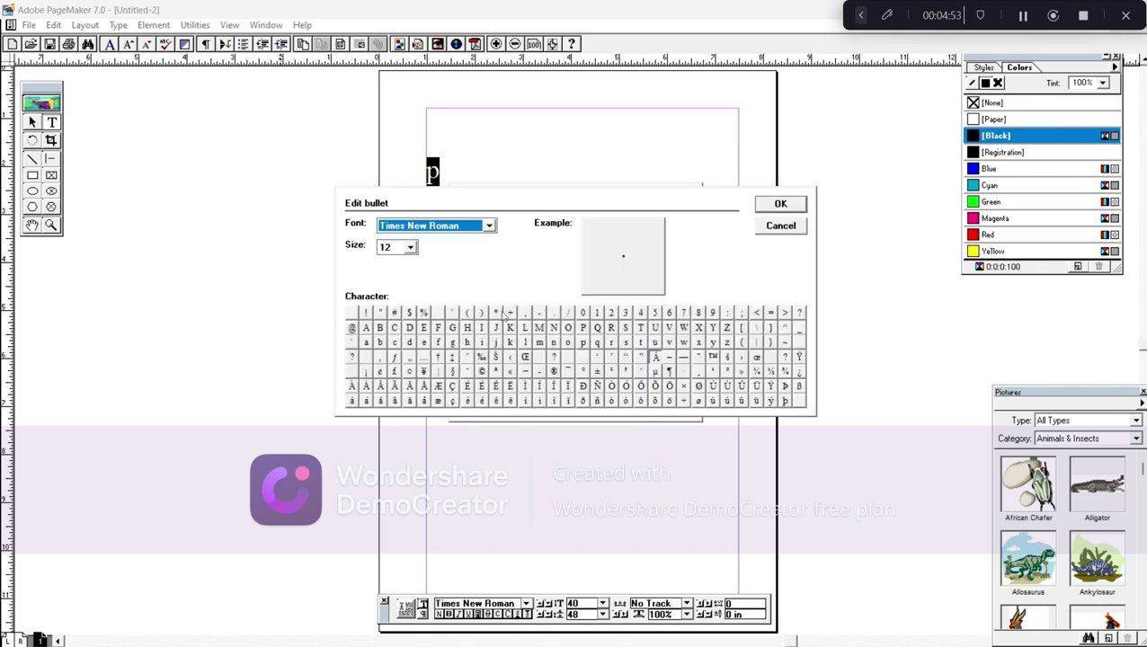
pyautogui.click(464, 226)
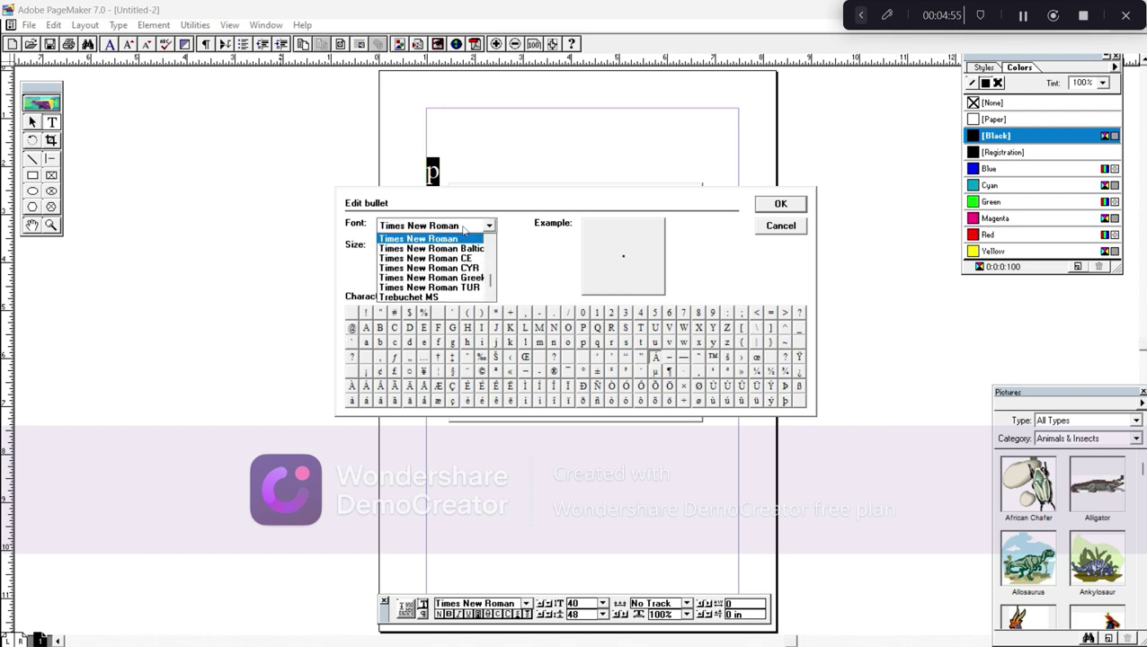
pyautogui.scroll(-5, 449, 261)
pyautogui.scroll(1, 441, 278)
pyautogui.scroll(-1, 436, 286)
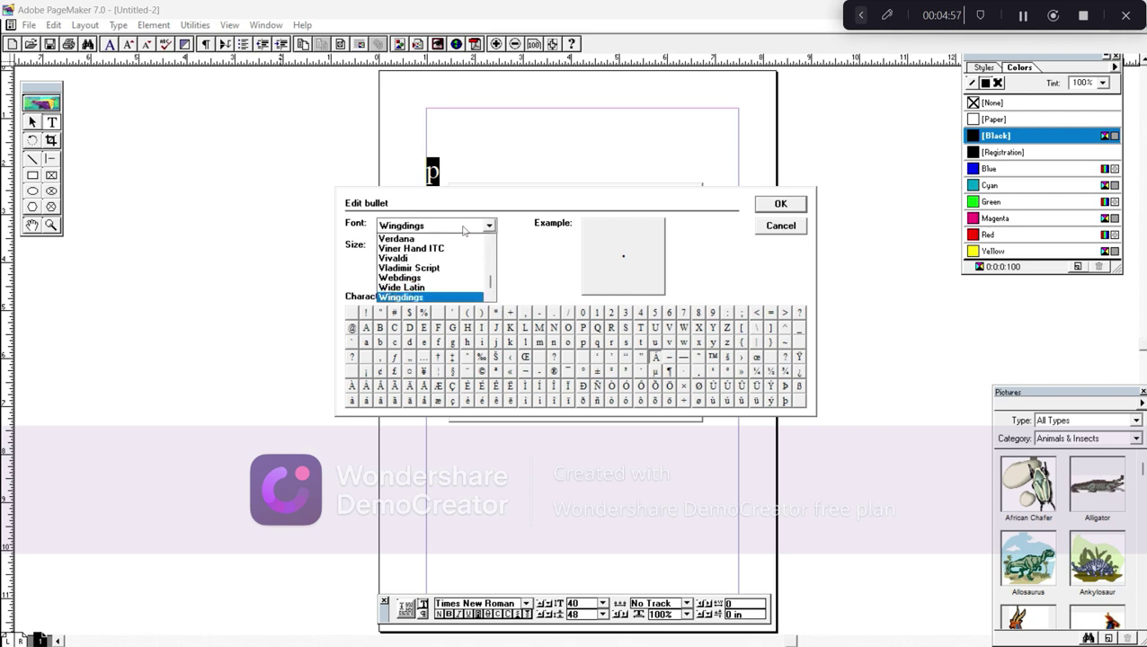
pyautogui.click(423, 297)
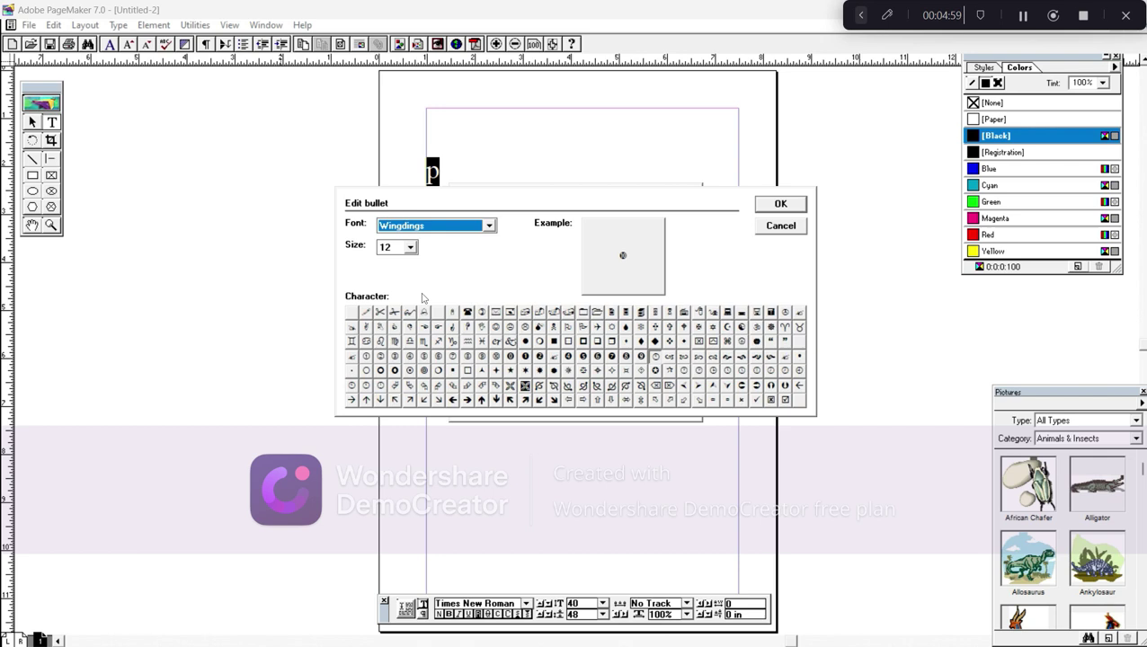
pyautogui.click(467, 314)
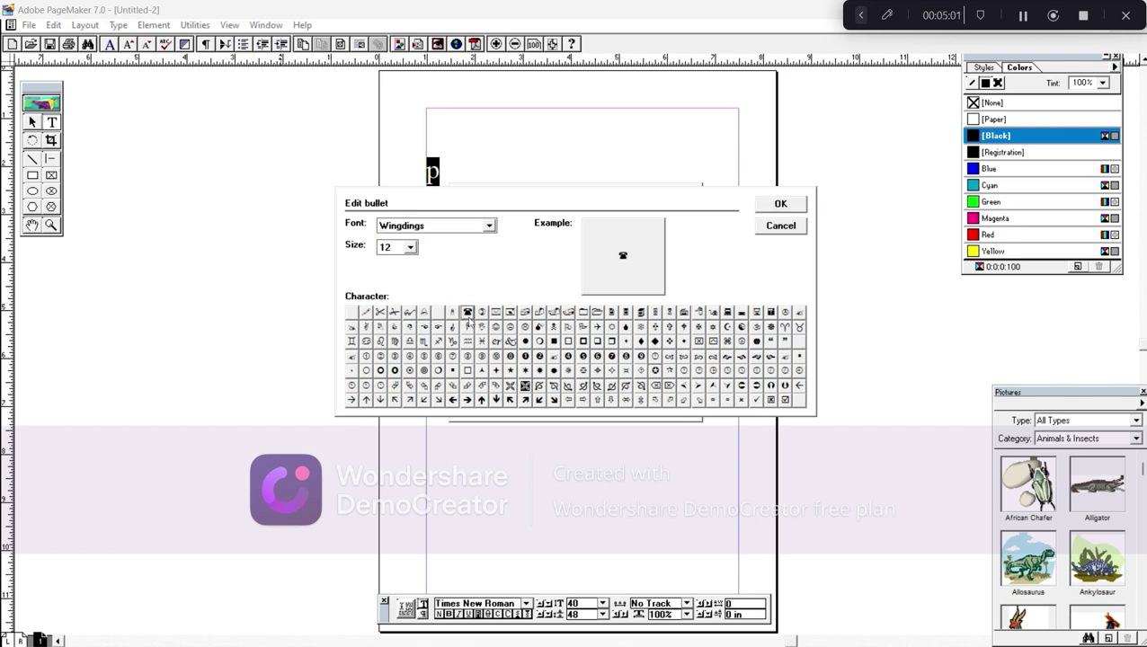
pyautogui.click(490, 311)
pyautogui.click(409, 249)
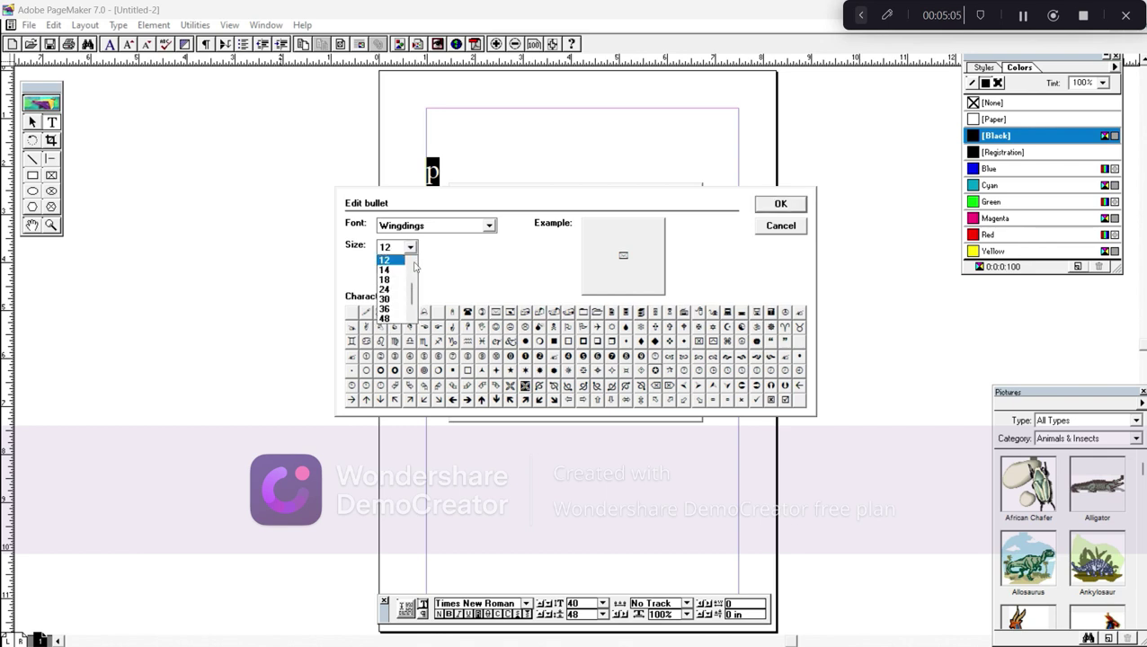
pyautogui.moveTo(412, 265); pyautogui.dragTo(412, 301)
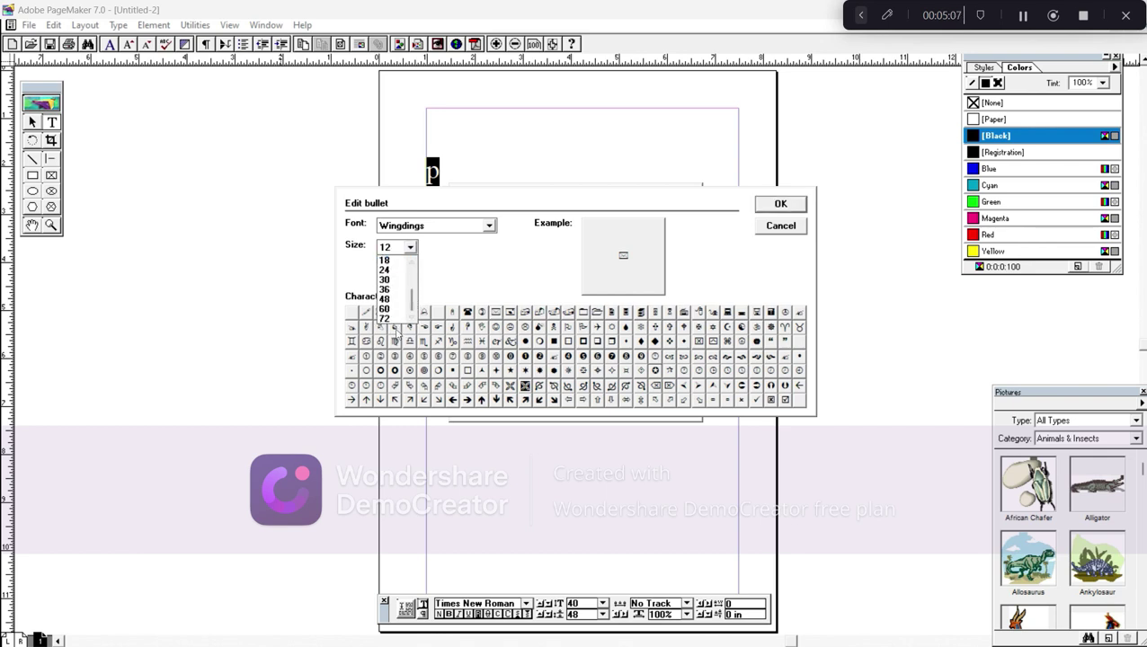
pyautogui.click(383, 326)
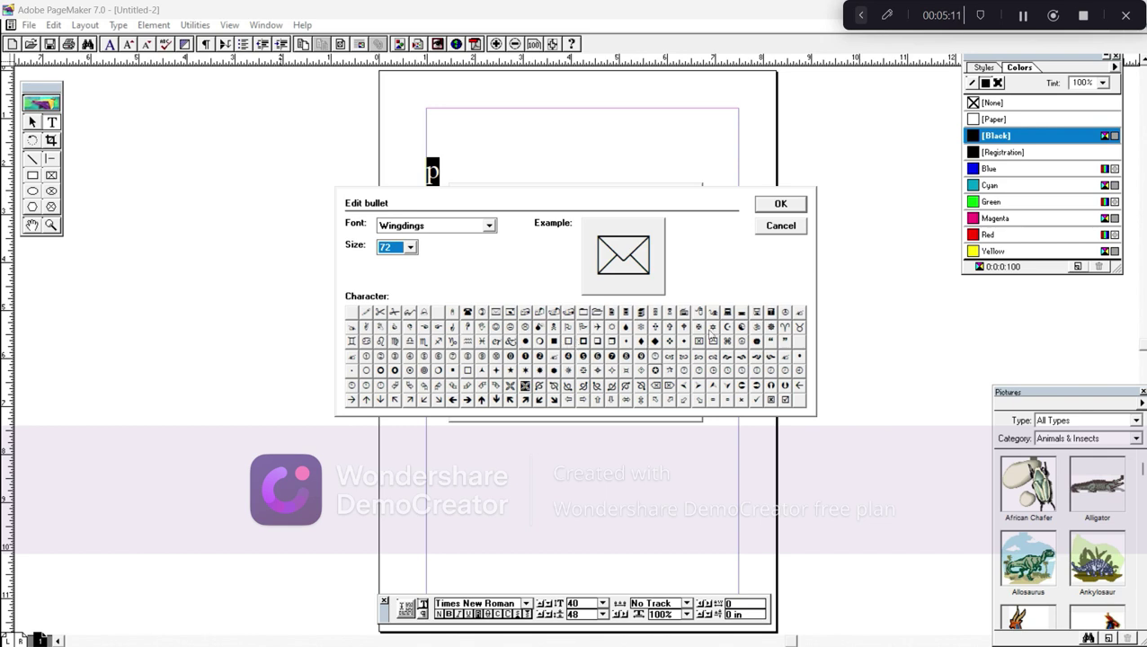
# Step: Try the Wingdings trackball, computer, mouse and keyboard characters as the bullet
pyautogui.click(714, 315)
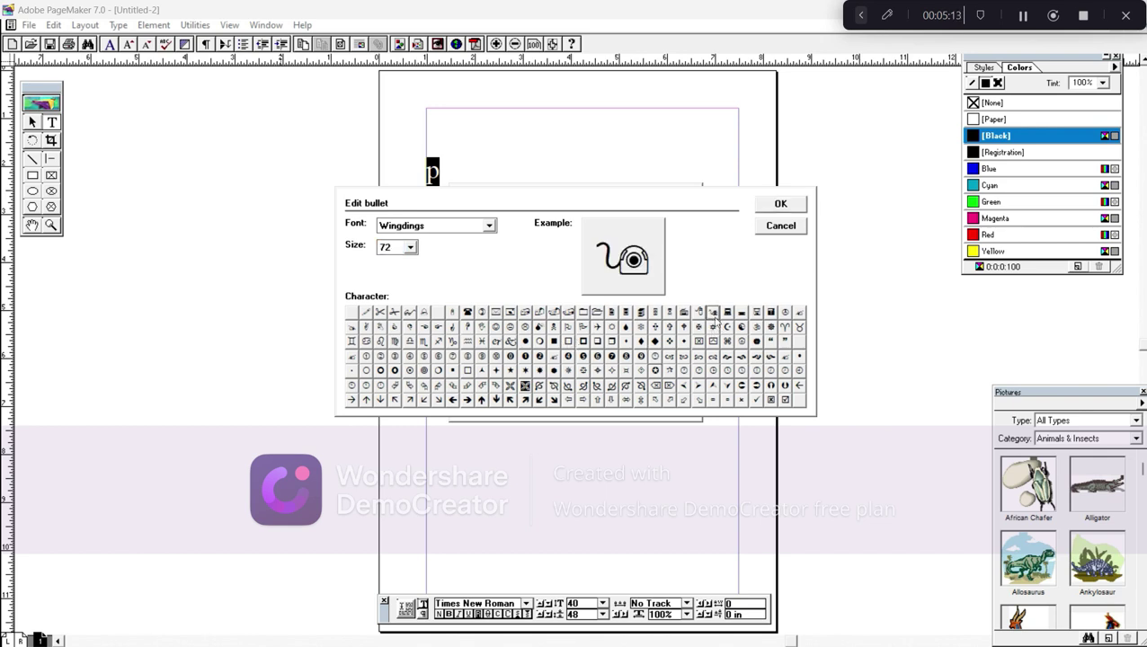
pyautogui.click(726, 313)
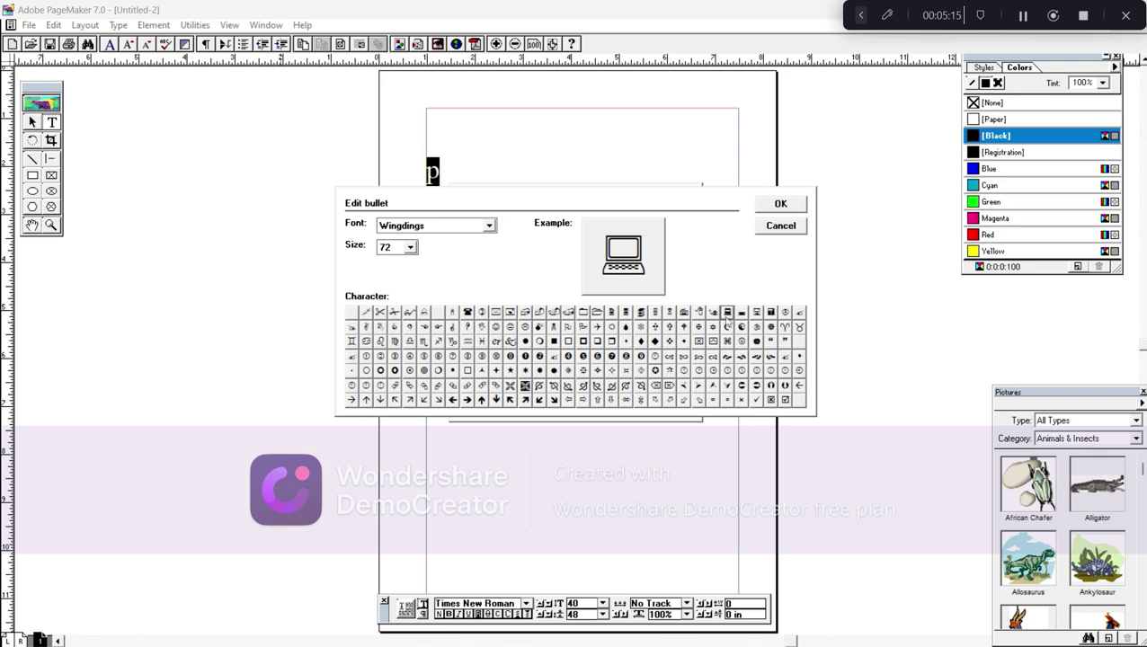
pyautogui.click(697, 314)
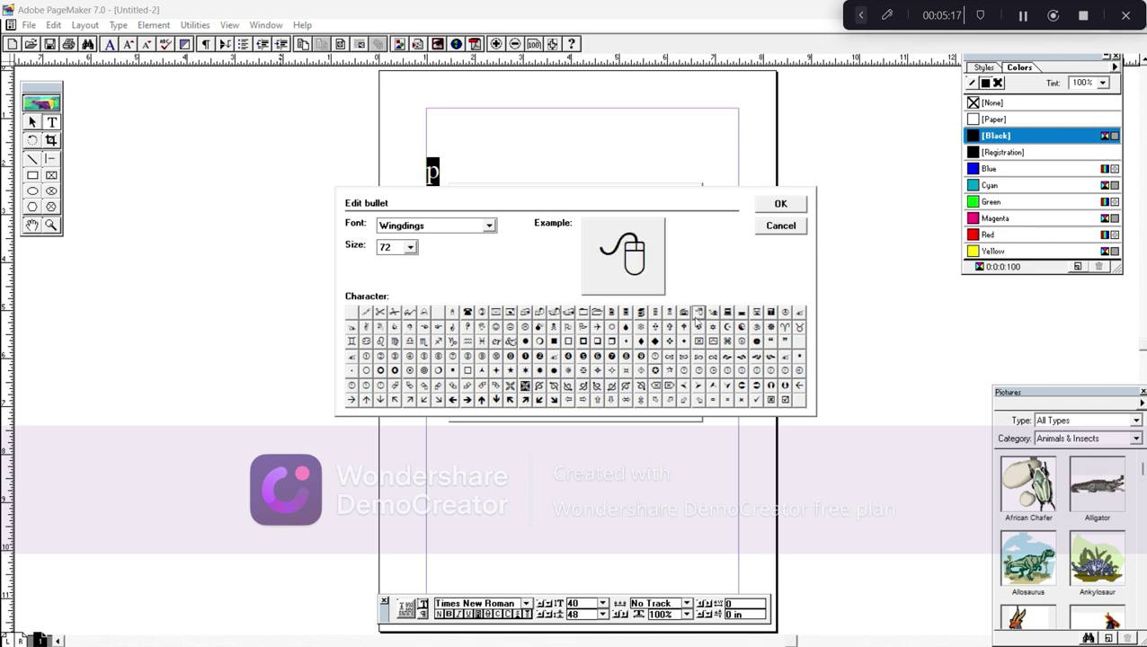
pyautogui.click(683, 313)
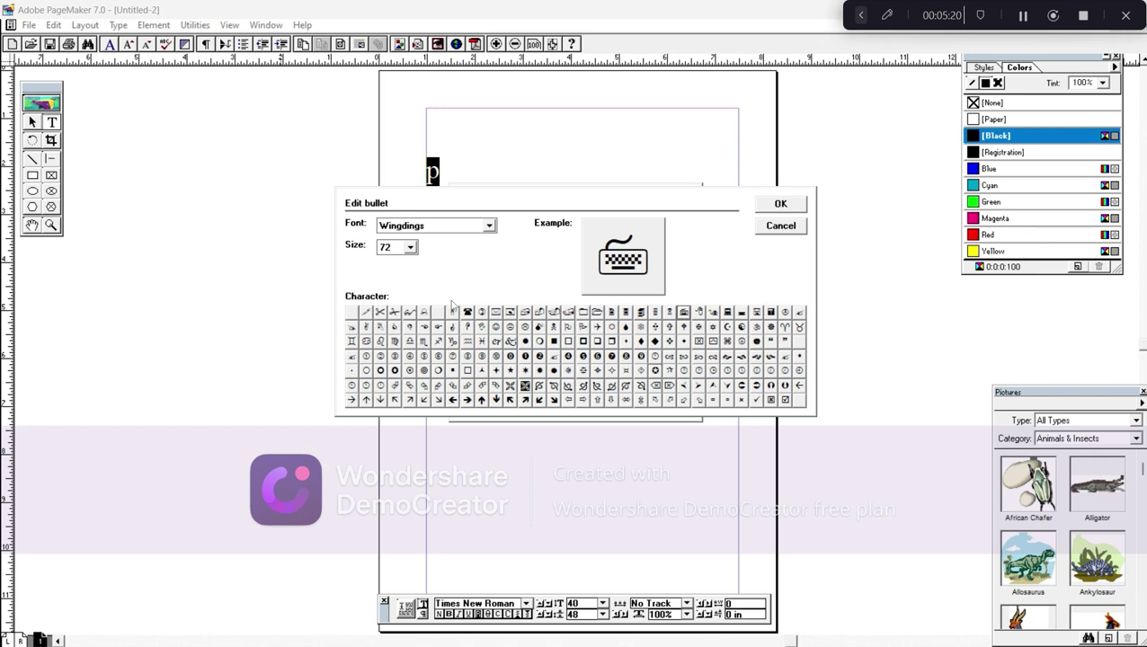
# Step: Change the bullet to the black right-pointing hand from Wingdings 2 and apply it to the selected paragraph
pyautogui.click(489, 225)
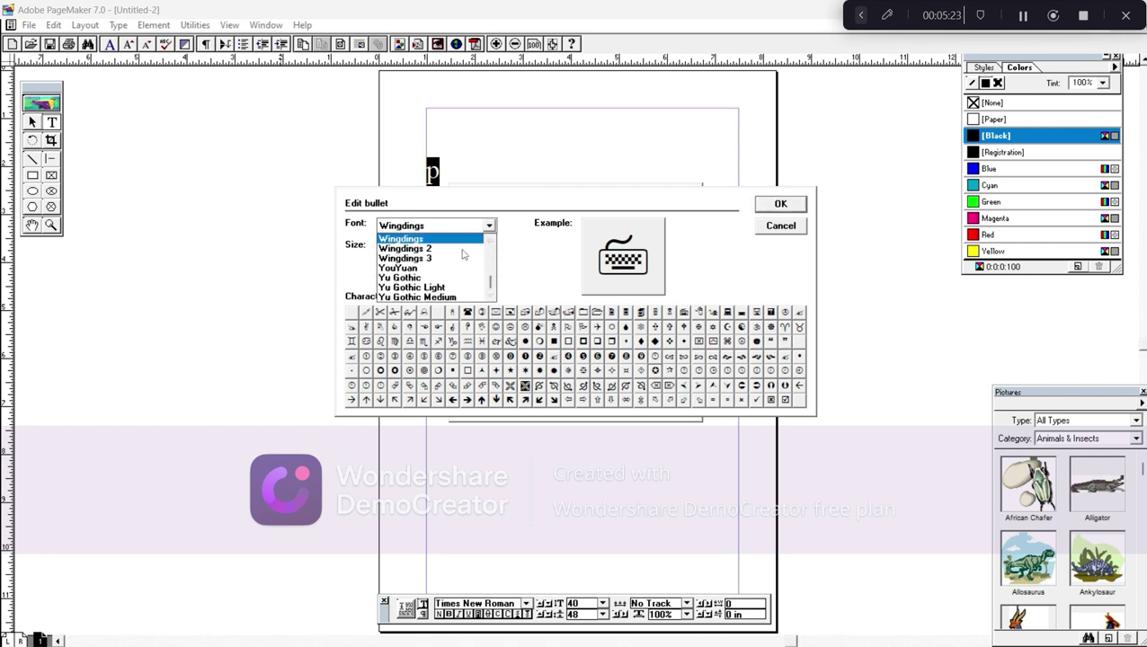
pyautogui.click(417, 250)
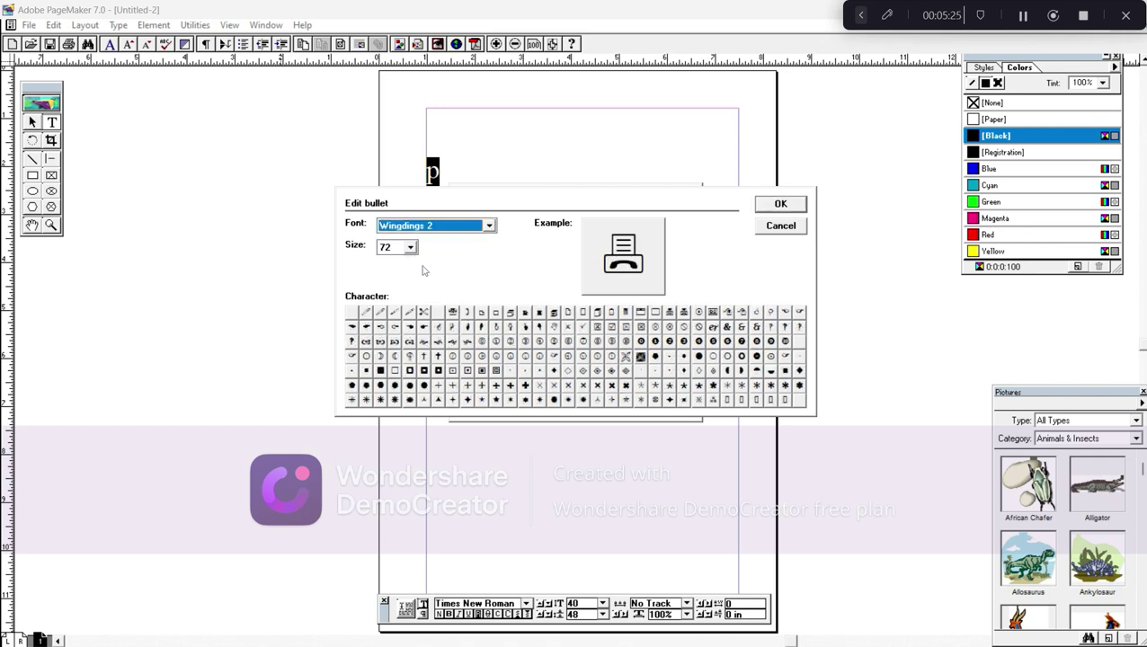
pyautogui.click(424, 327)
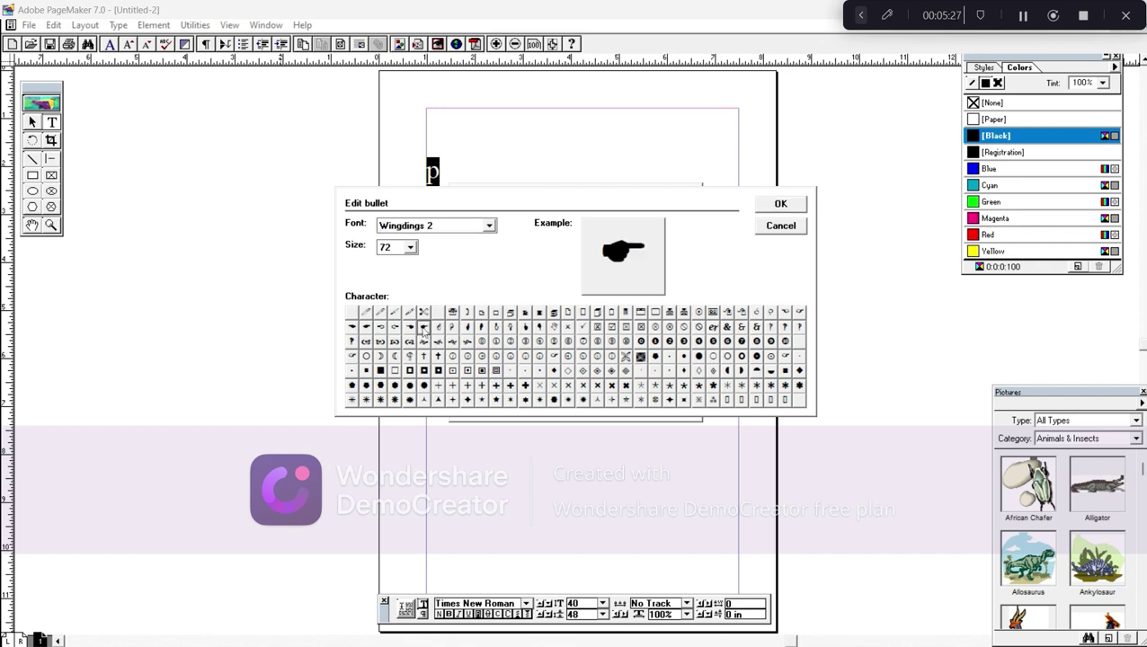
pyautogui.click(625, 357)
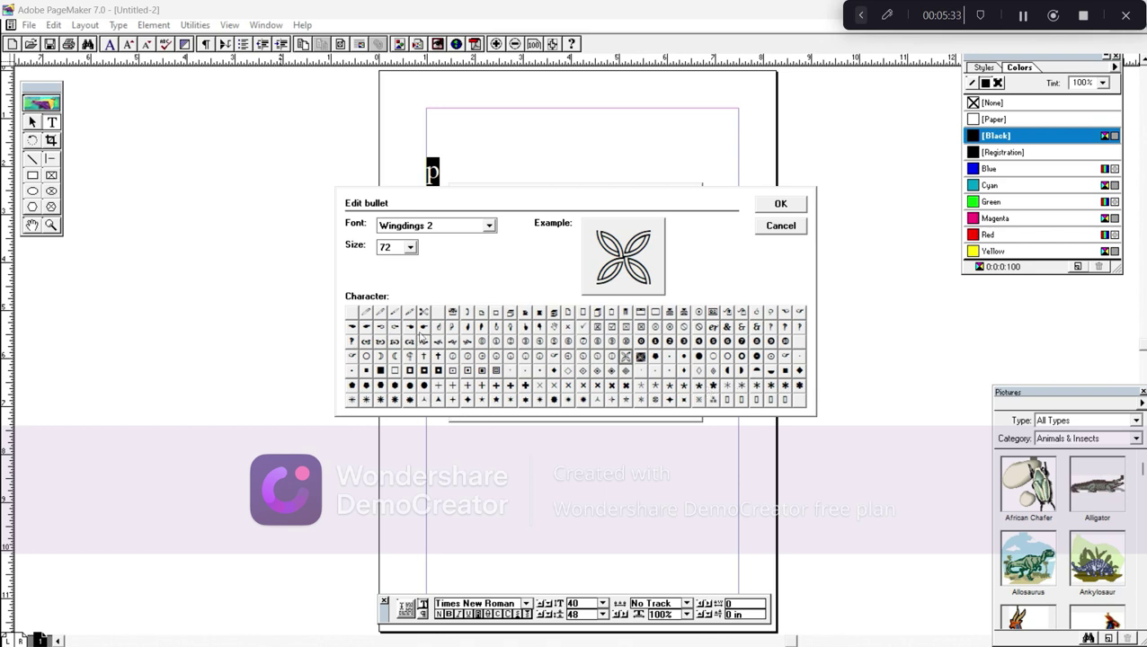
pyautogui.click(423, 328)
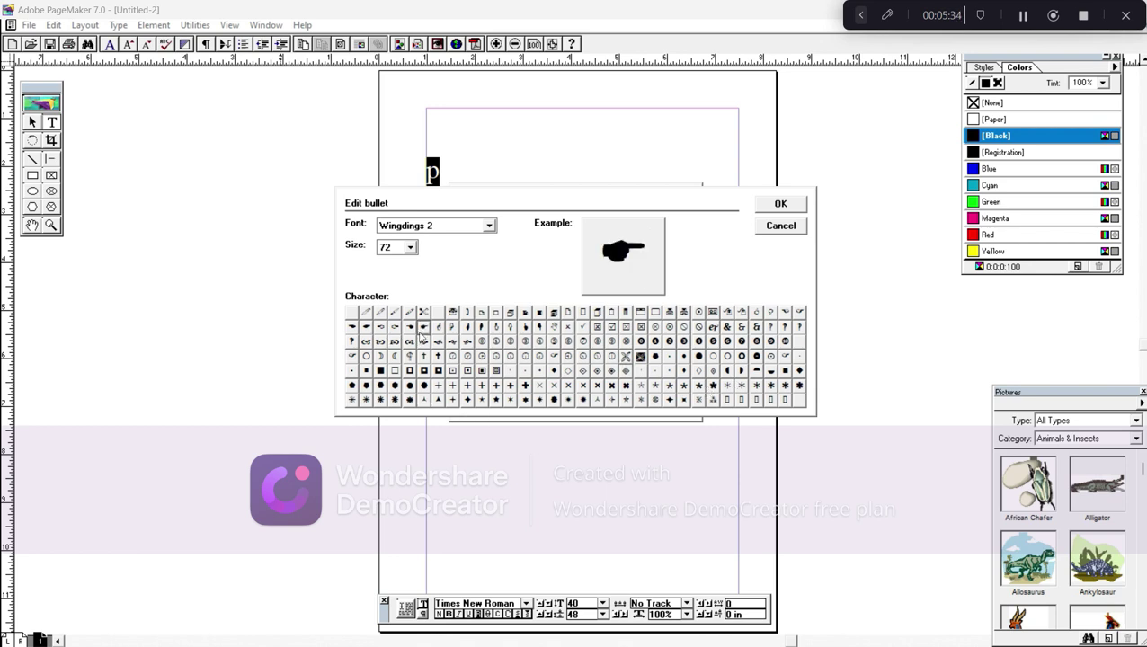
pyautogui.click(773, 207)
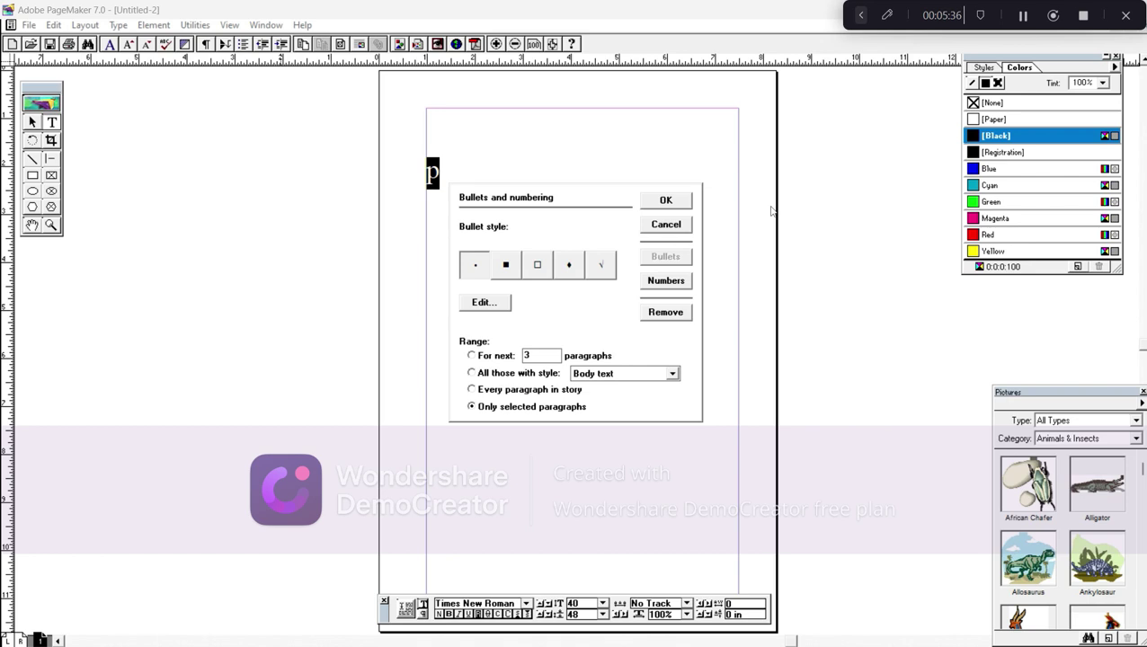
pyautogui.click(665, 201)
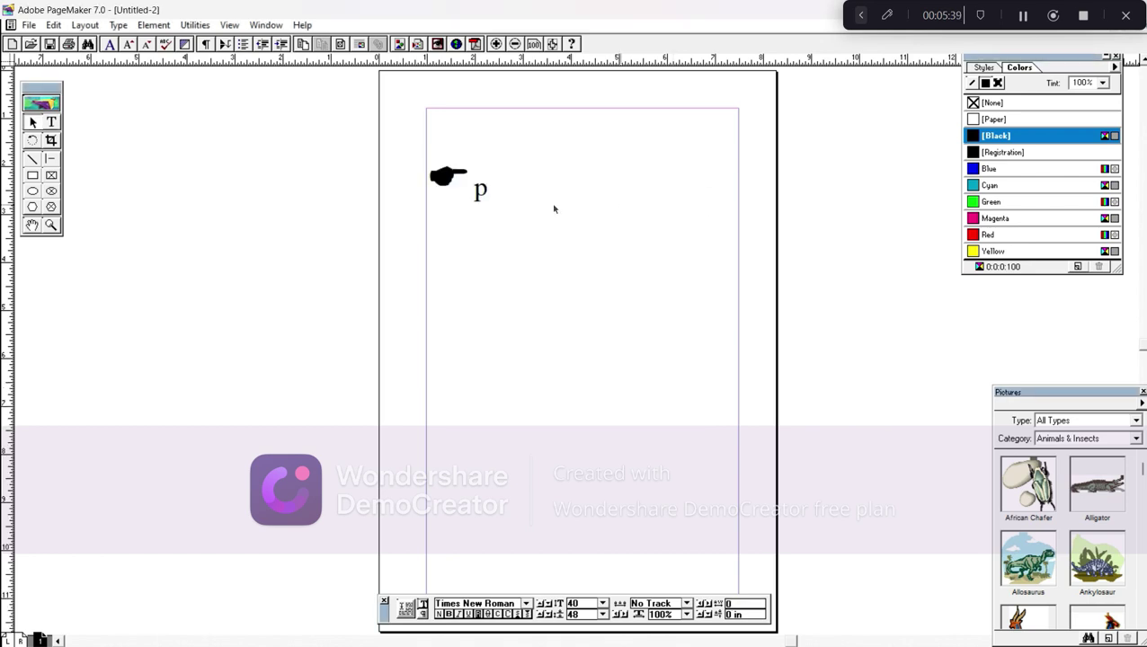
# Step: Delete the letter "p" beside the hand bullet and place a copy of the bullet's text block directly below it
pyautogui.click(51, 122)
pyautogui.moveTo(543, 196); pyautogui.dragTo(469, 202)
pyautogui.press('BackSpace')
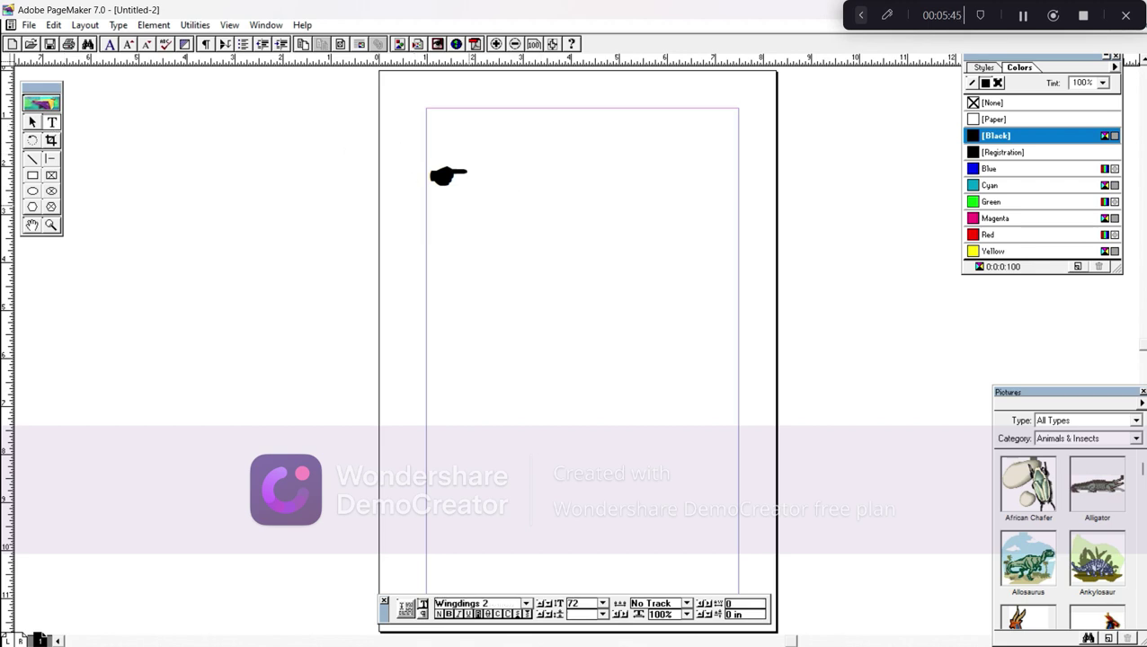
pyautogui.click(32, 123)
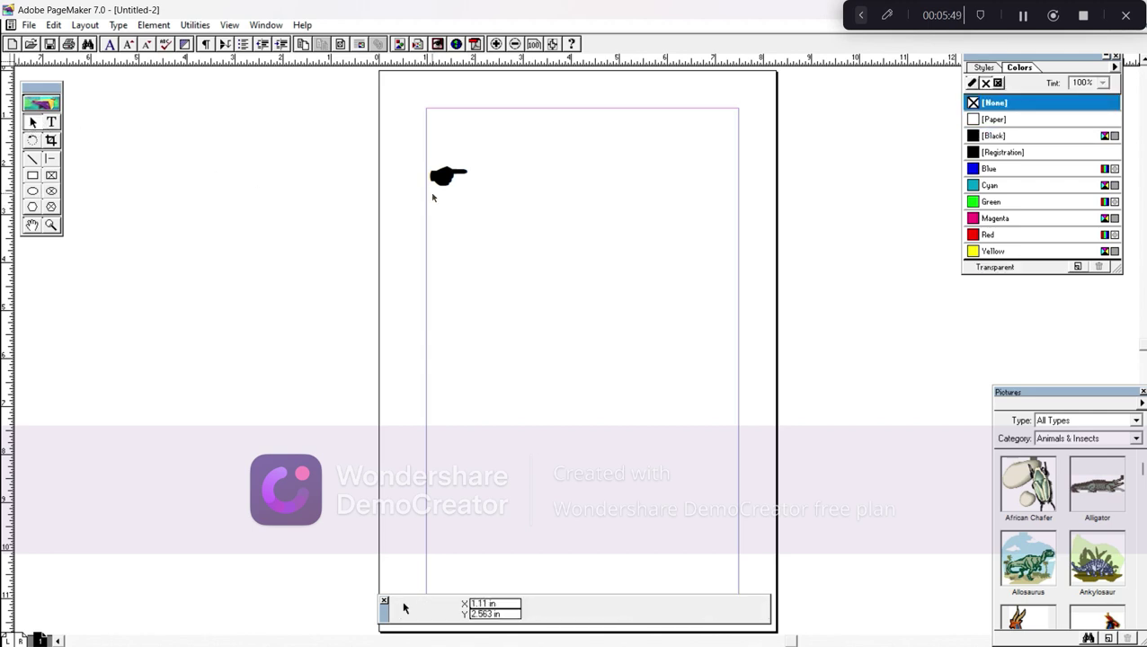
pyautogui.click(441, 187)
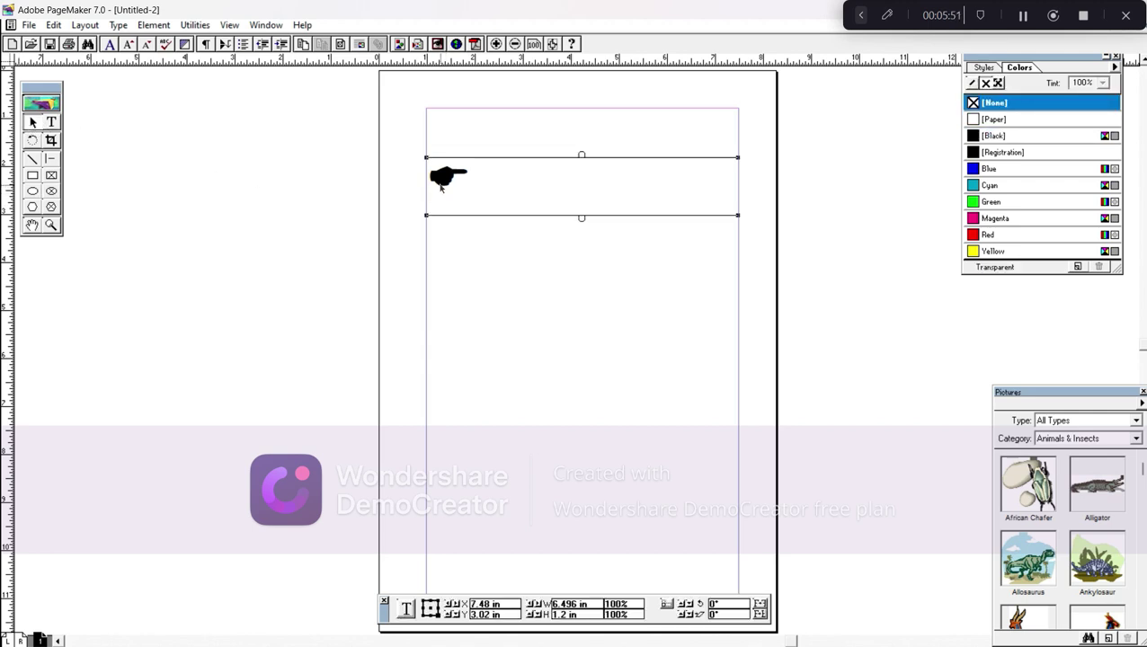
pyautogui.moveTo(441, 187); pyautogui.dragTo(442, 232)
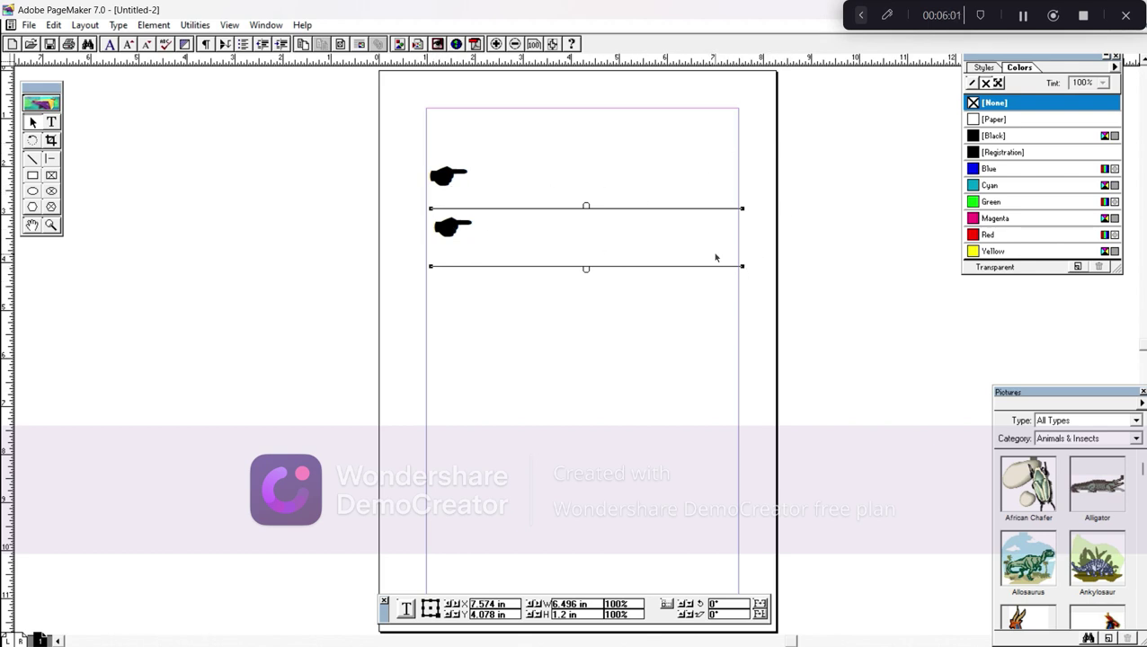
# Step: Narrow the text blocks of both hand bullets to about 1.1 inches wide
pyautogui.moveTo(742, 267); pyautogui.dragTo(648, 264)
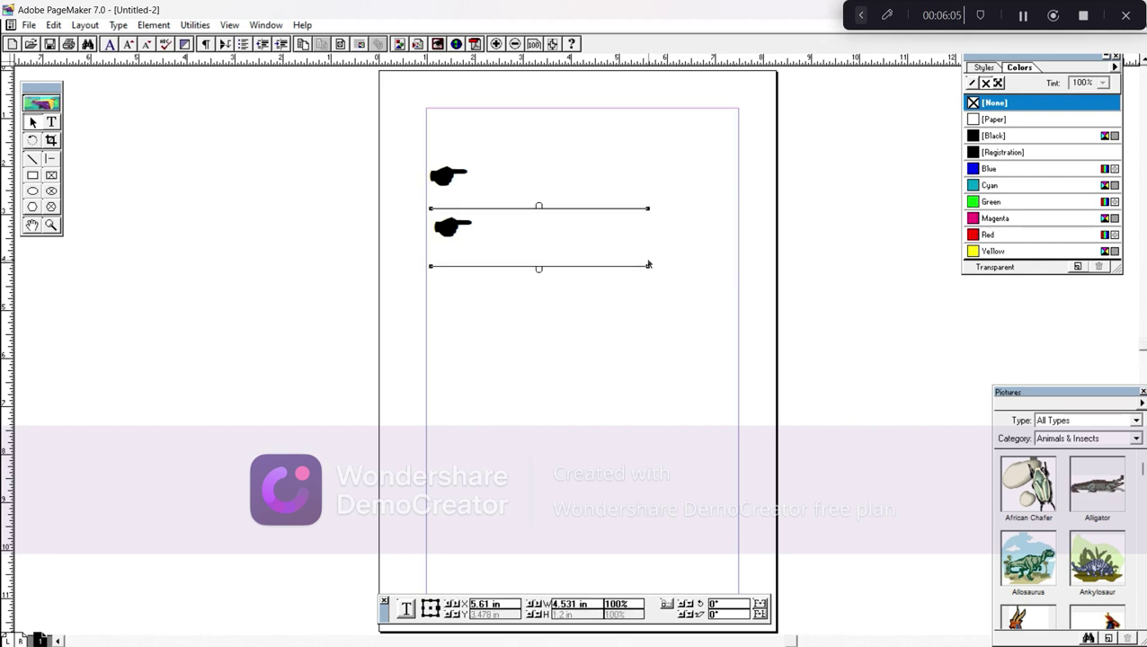
pyautogui.moveTo(648, 266); pyautogui.dragTo(479, 258)
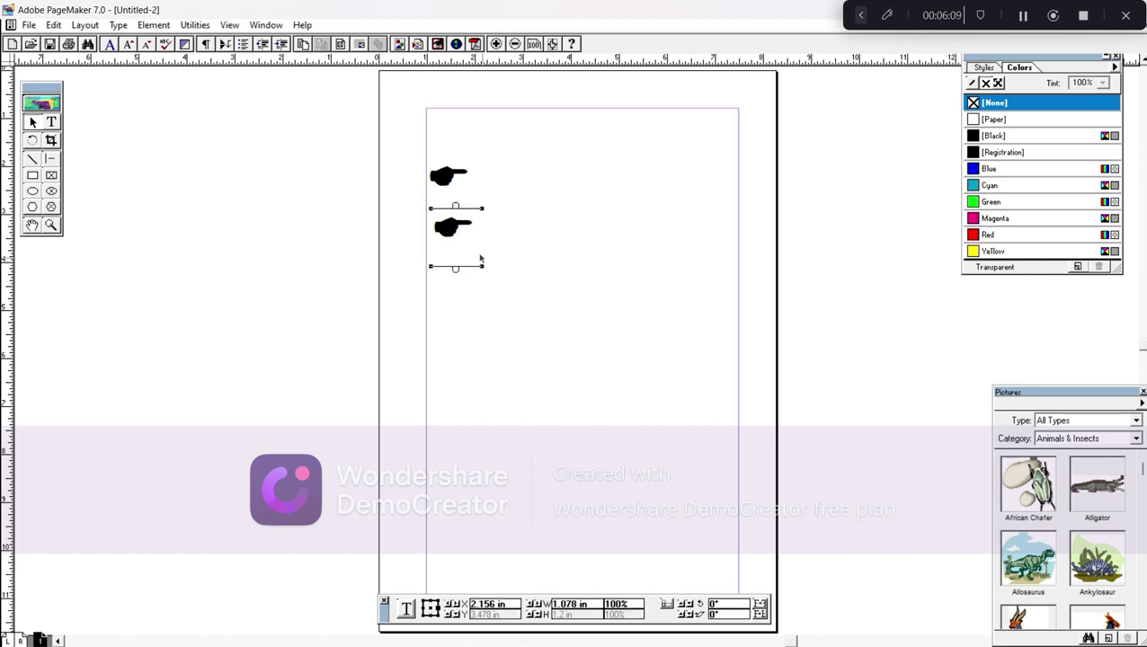
pyautogui.click(444, 179)
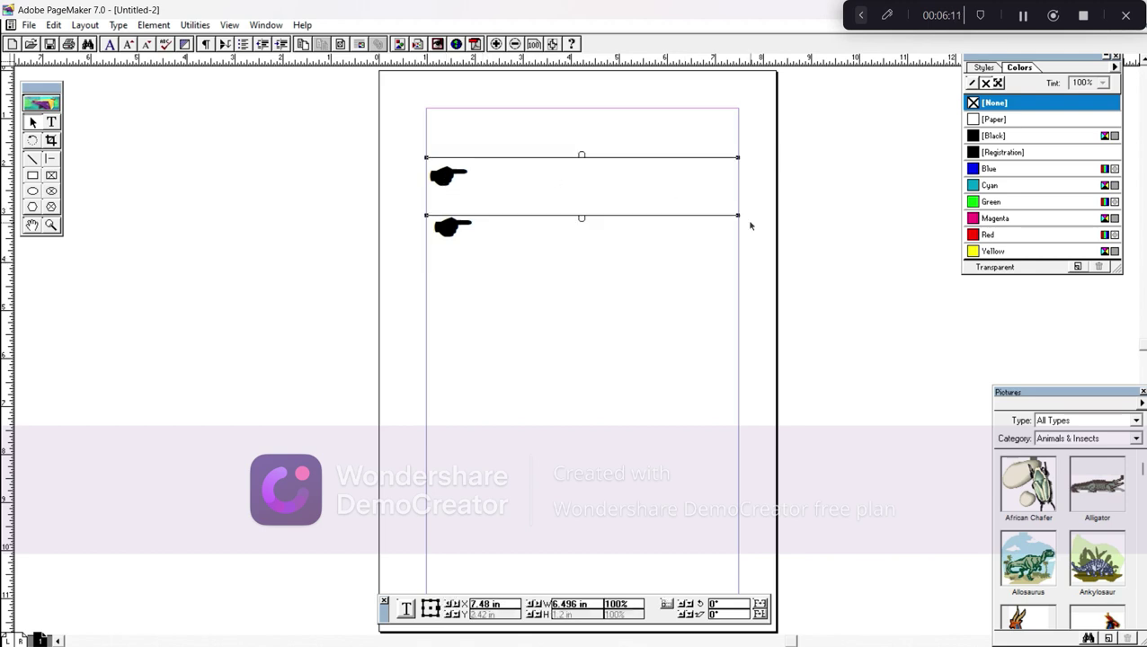
pyautogui.moveTo(738, 218); pyautogui.dragTo(479, 191)
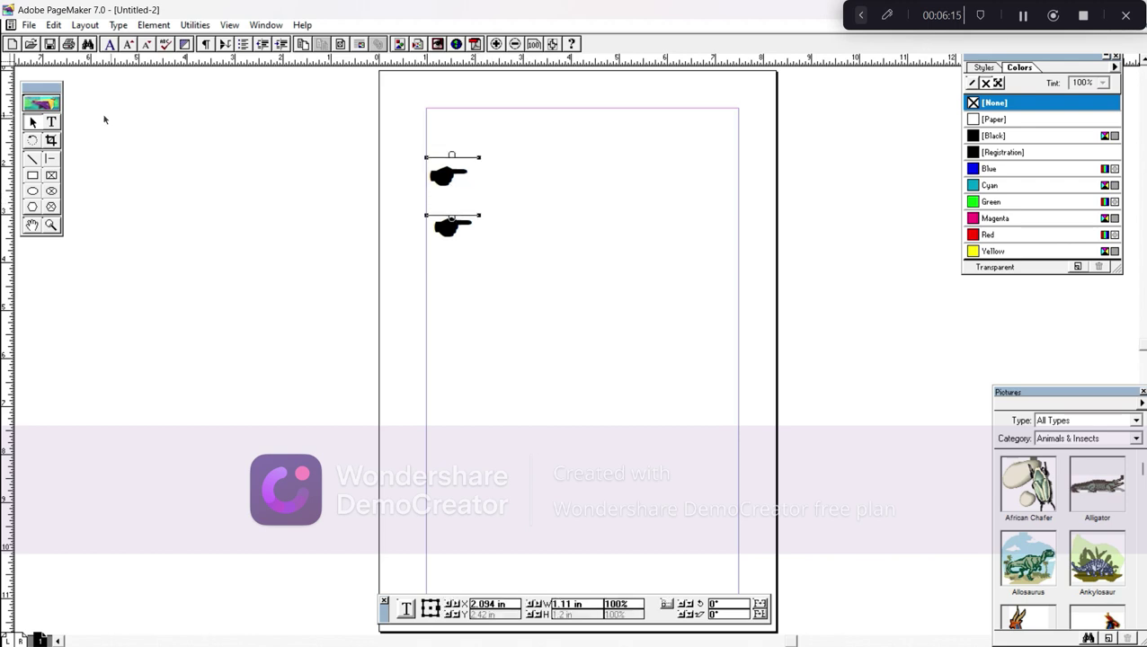
# Step: Add the text "fhfghg hghghf" below the hand bullets and enlarge it to 33 points
pyautogui.click(52, 124)
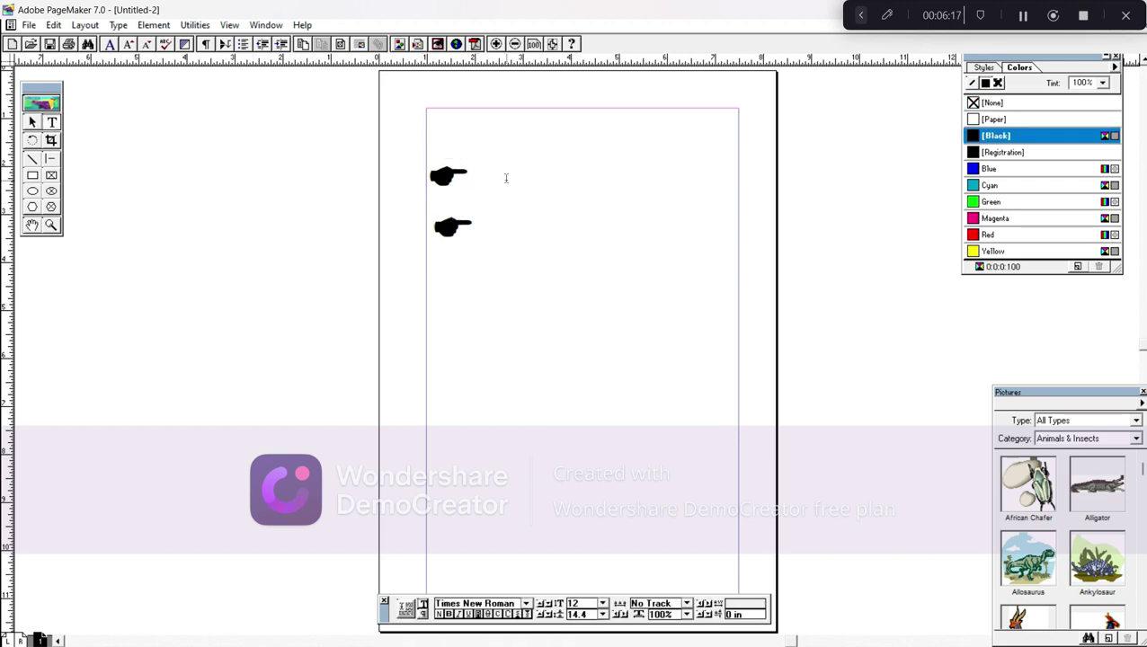
pyautogui.click(478, 315)
pyautogui.write('fhfghg hghghf')
pyautogui.hotkey('ctrl', 'a')
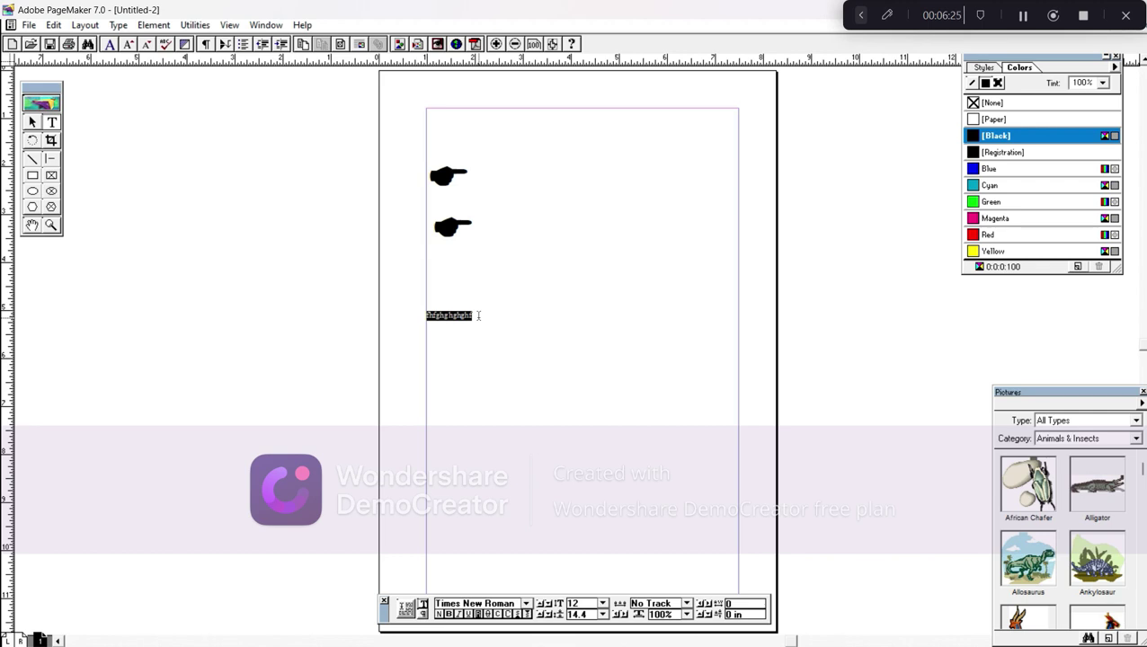
pyautogui.hotkey('ctrl', 'alt', 'shift', '.')
pyautogui.hotkey('ctrl', 'alt', 'shift', '.')
pyautogui.hotkey('ctrl', 'alt', 'shift', '.')
pyautogui.hotkey('ctrl', 'alt', 'shift', '.')
pyautogui.hotkey('ctrl', 'alt', 'shift', '.')
pyautogui.hotkey('ctrl', 'alt', 'shift', '.')
pyautogui.hotkey('ctrl', 'alt', 'shift', '.')
pyautogui.hotkey('ctrl', 'alt', 'shift', '.')
pyautogui.hotkey('ctrl', 'alt', 'shift', '.')
pyautogui.hotkey('ctrl', 'alt', 'shift', '.')
pyautogui.hotkey('ctrl', 'alt', 'shift', '.')
pyautogui.hotkey('ctrl', 'alt', 'shift', '.')
pyautogui.hotkey('ctrl', 'alt', 'shift', '.')
pyautogui.hotkey('ctrl', 'alt', 'shift', '.')
pyautogui.hotkey('ctrl', 'alt', 'shift', '.')
pyautogui.hotkey('ctrl', 'alt', 'shift', '.')
pyautogui.hotkey('ctrl', 'alt', 'shift', '.')
pyautogui.hotkey('ctrl', 'alt', 'shift', '.')
pyautogui.hotkey('ctrl', 'alt', 'shift', '.')
pyautogui.hotkey('ctrl', 'alt', 'shift', '.')
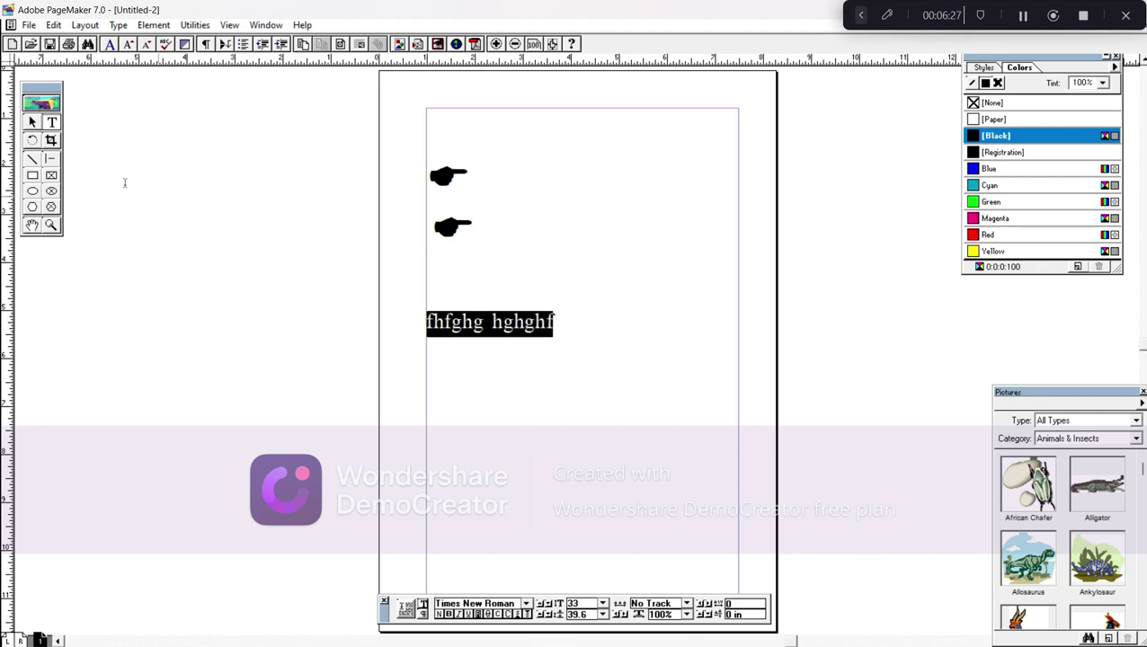
# Step: Move the "fhfghg hghghf" text block up beside the upper hand bullet
pyautogui.click(33, 122)
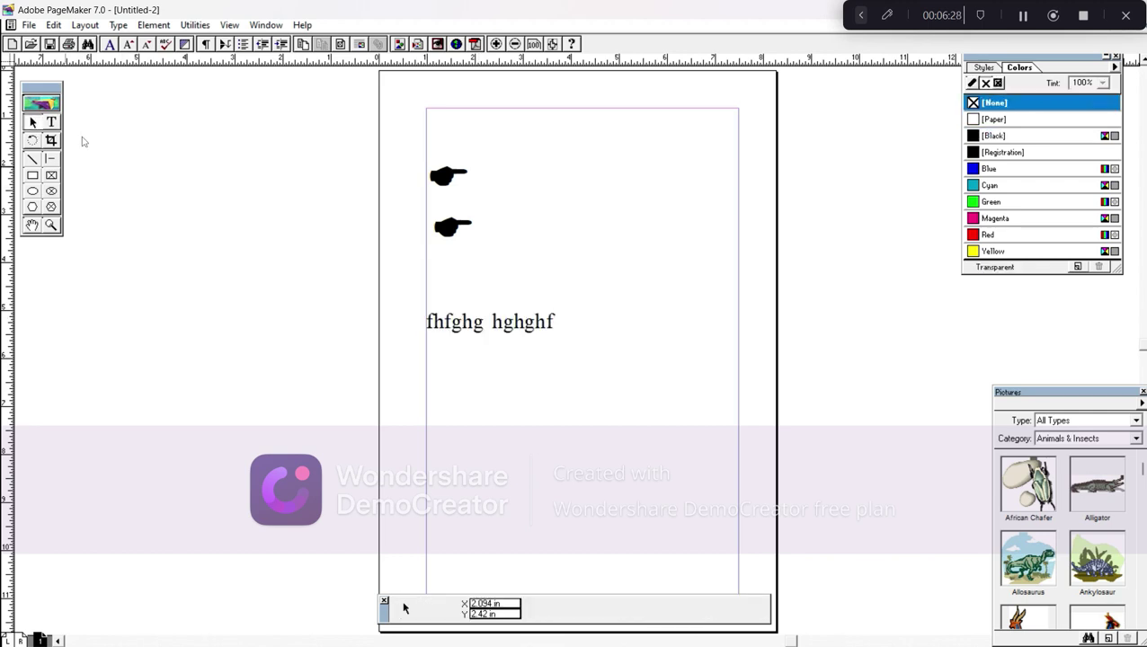
pyautogui.click(450, 325)
pyautogui.moveTo(449, 325); pyautogui.dragTo(508, 171)
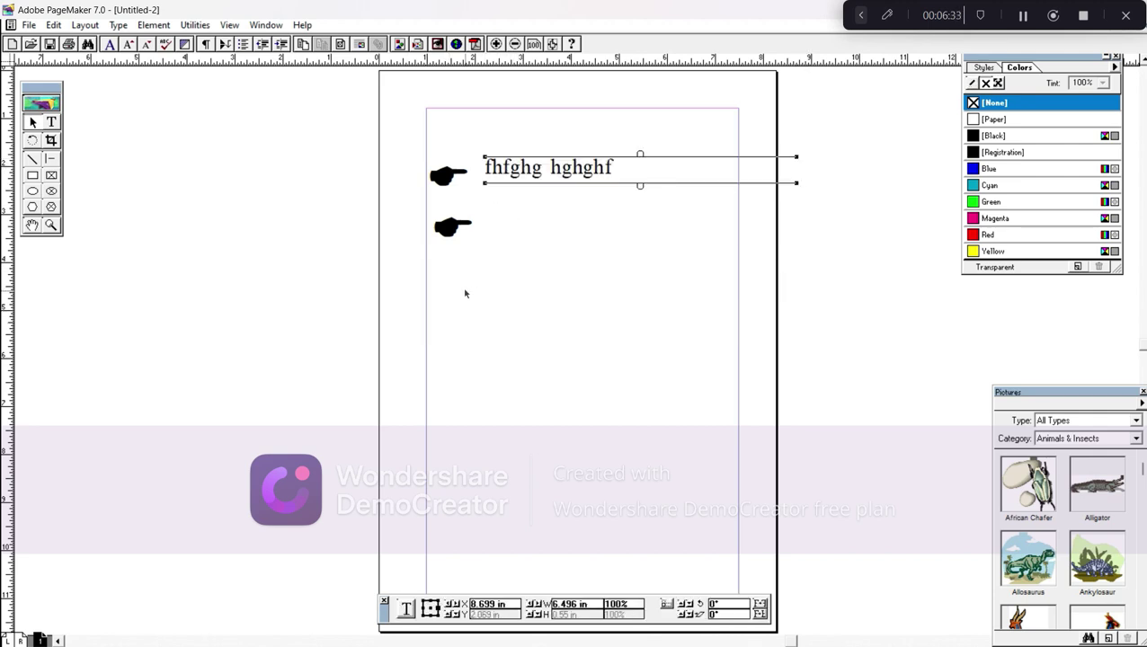
# Step: Delete every text block on the page
pyautogui.hotkey('ctrl', 'a')
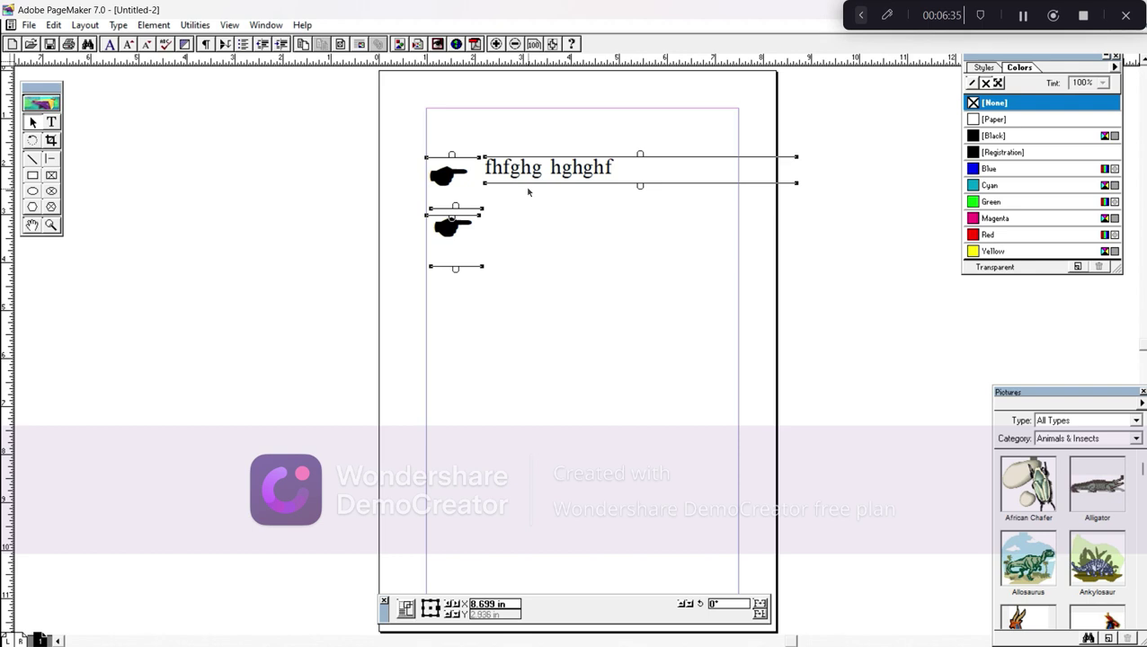
pyautogui.press('Delete')
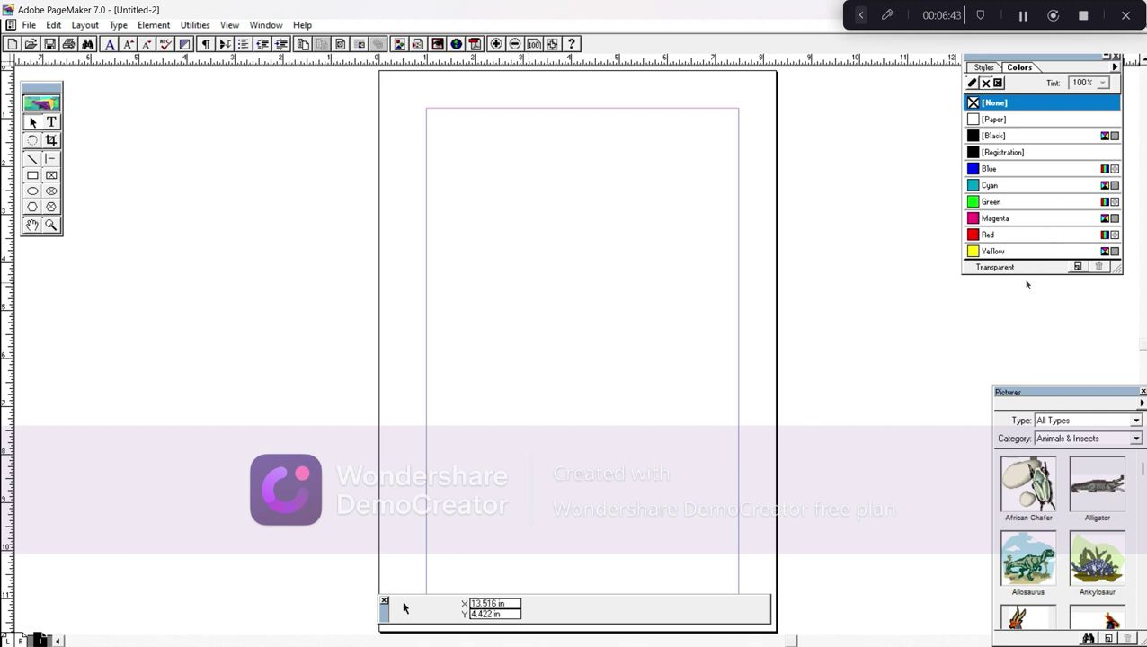
# Step: Enlarge the Colors palette and start a new spot color named "comp"
pyautogui.moveTo(1032, 318); pyautogui.dragTo(1031, 318)
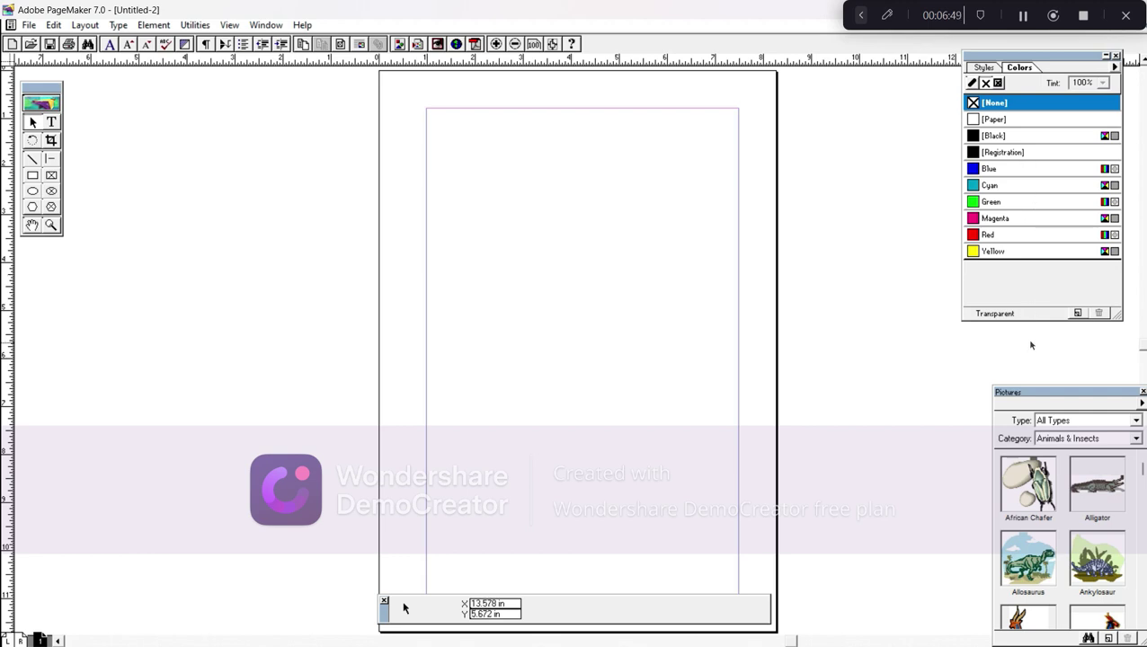
pyautogui.click(1079, 314)
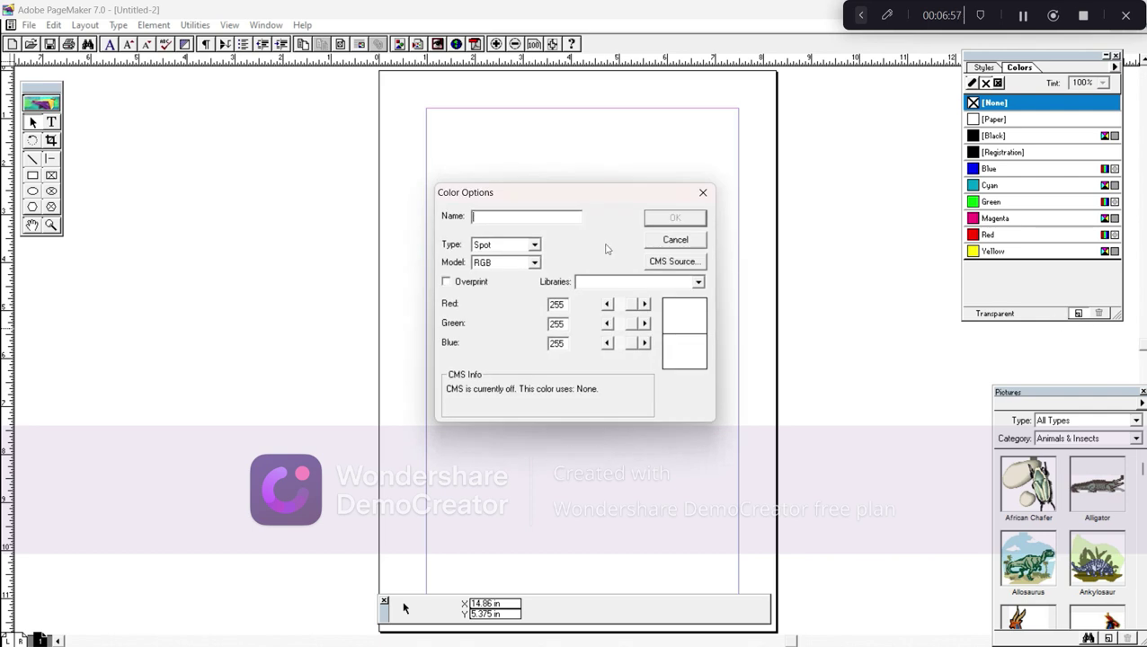
pyautogui.write('u')
pyautogui.write('o')
pyautogui.press('BackSpace')
pyautogui.press('BackSpace')
pyautogui.write('c')
# Step: Mix the comp color from red 214, green 102 and blue 232, and add it to the color list
pyautogui.click(607, 305)
pyautogui.click(608, 305)
pyautogui.click(608, 304)
pyautogui.click(609, 305)
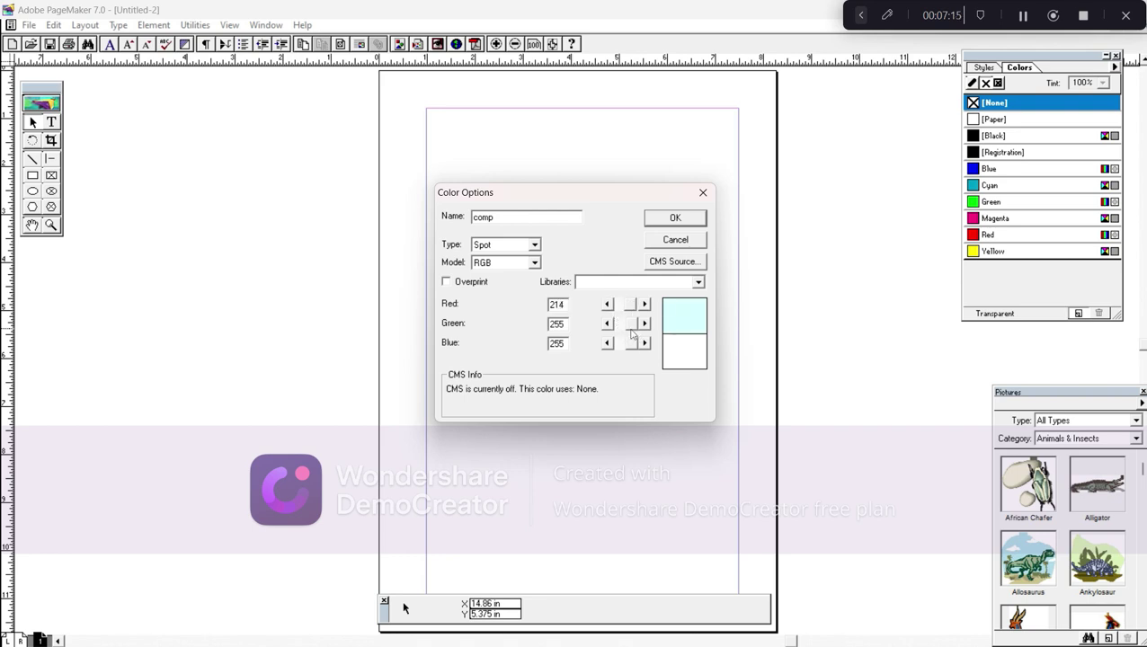
pyautogui.moveTo(630, 329); pyautogui.dragTo(625, 330)
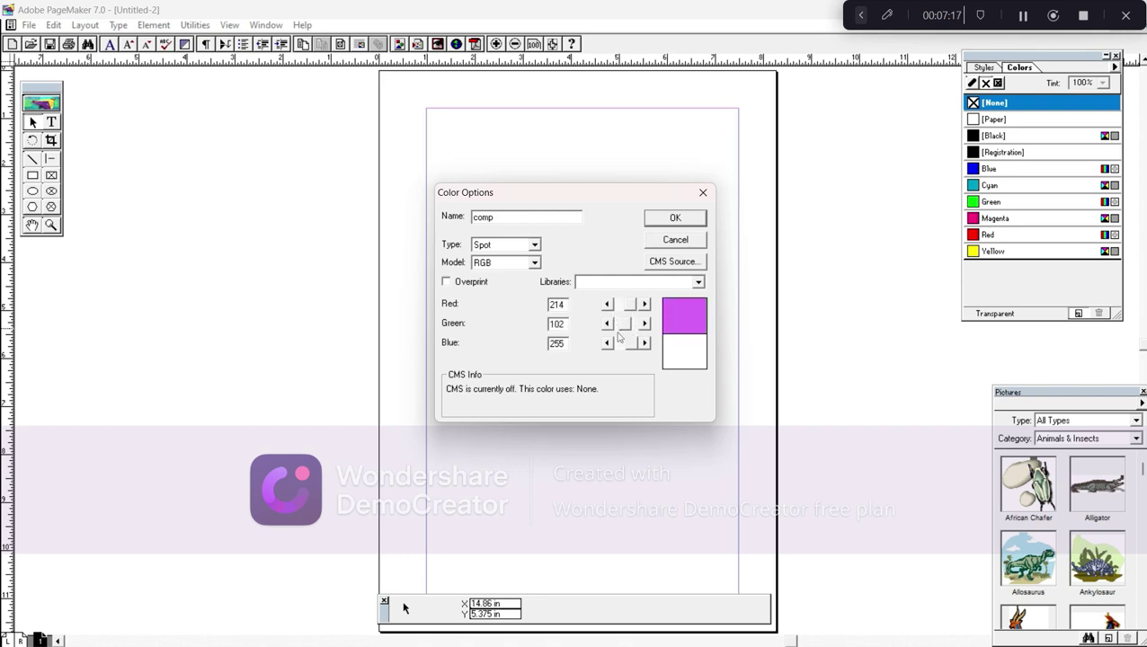
pyautogui.click(609, 344)
pyautogui.click(608, 345)
pyautogui.click(609, 345)
pyautogui.click(608, 345)
pyautogui.click(609, 345)
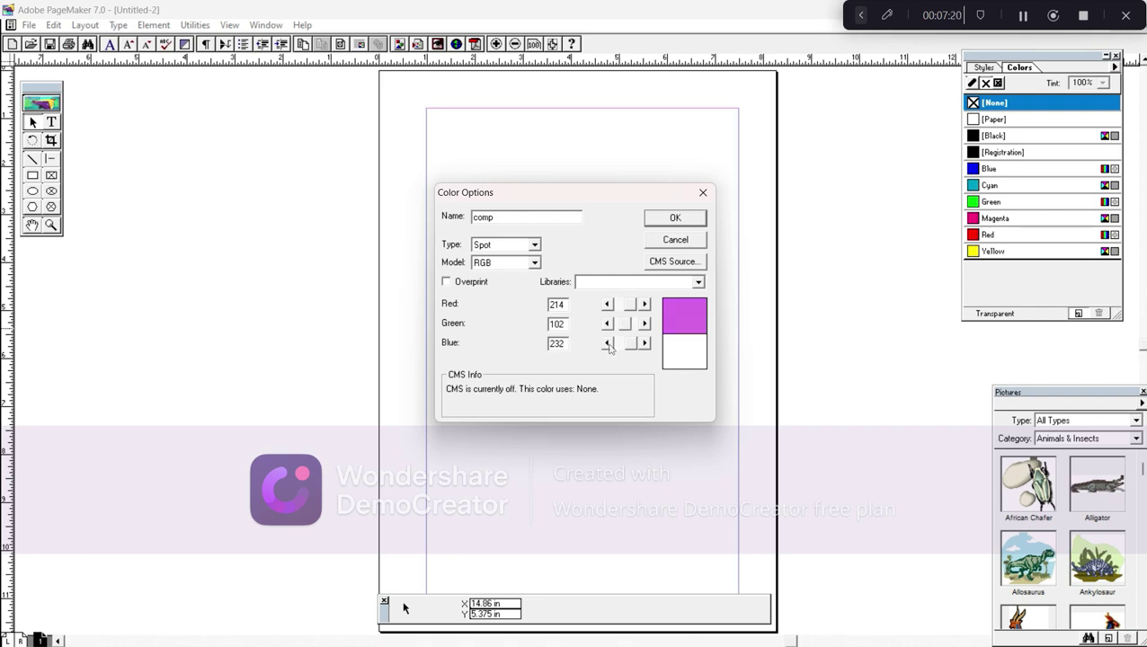
pyautogui.click(674, 218)
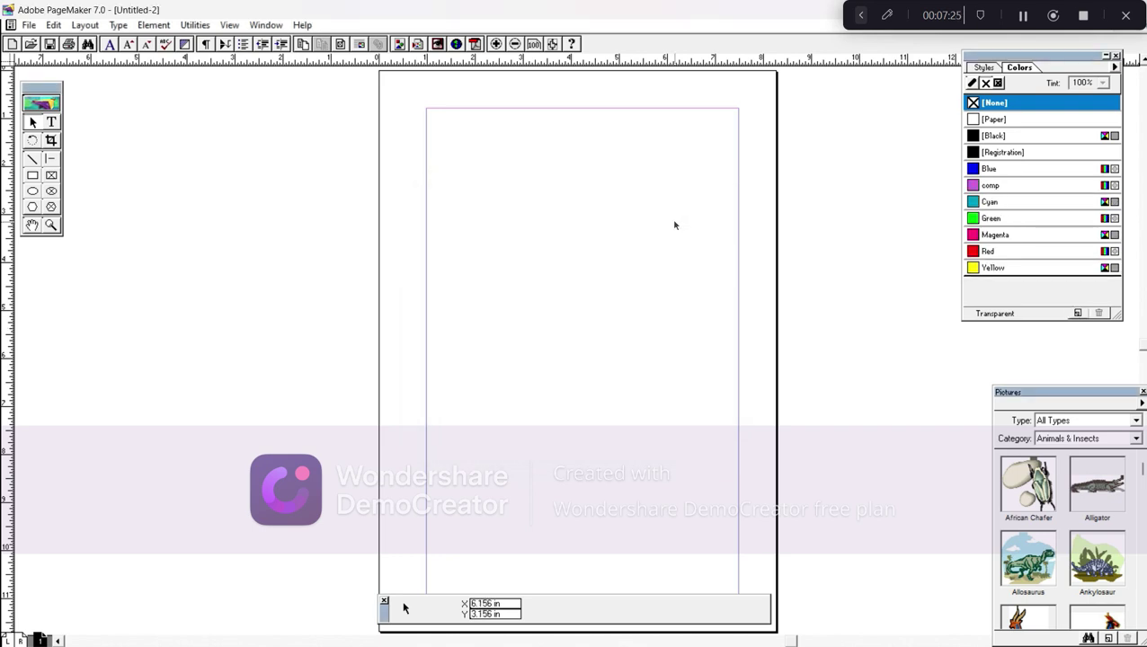
# Step: Draw a rectangle filled with the comp color, about 3.47 by 2.59 inches, in the upper half of the page
pyautogui.click(992, 186)
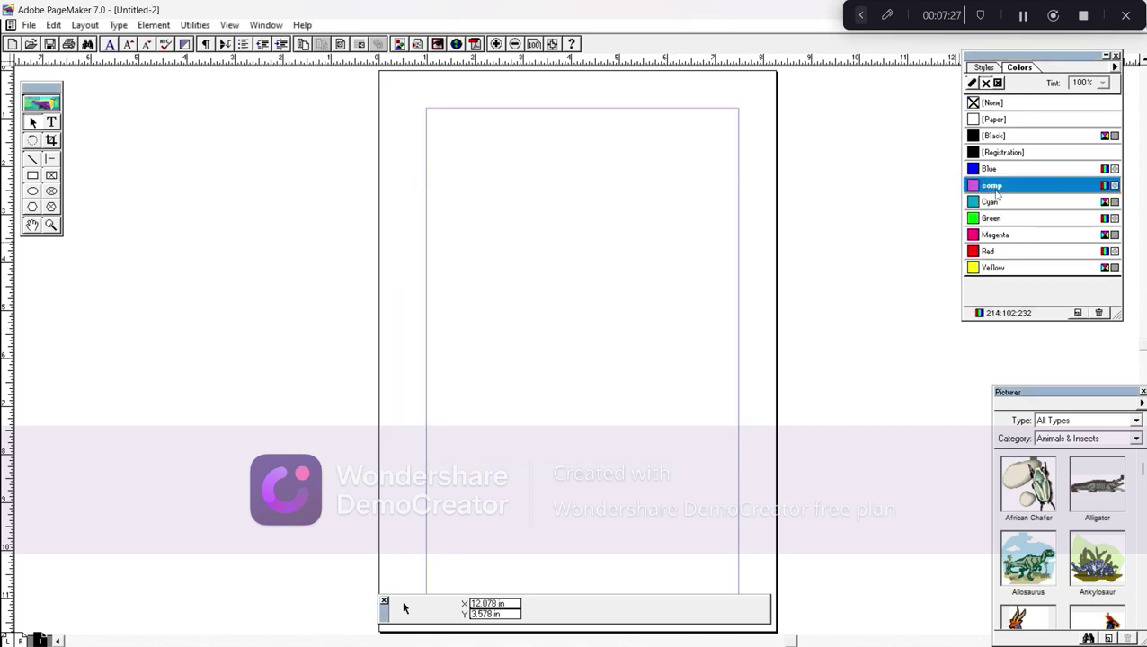
pyautogui.click(32, 176)
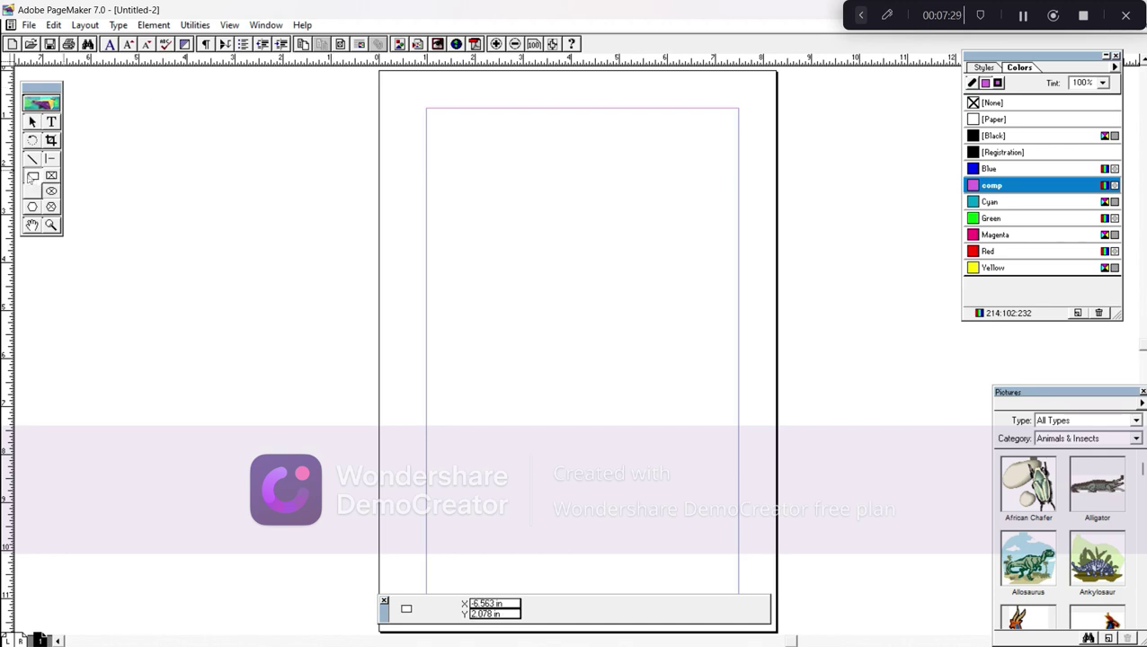
pyautogui.moveTo(476, 197); pyautogui.dragTo(643, 321)
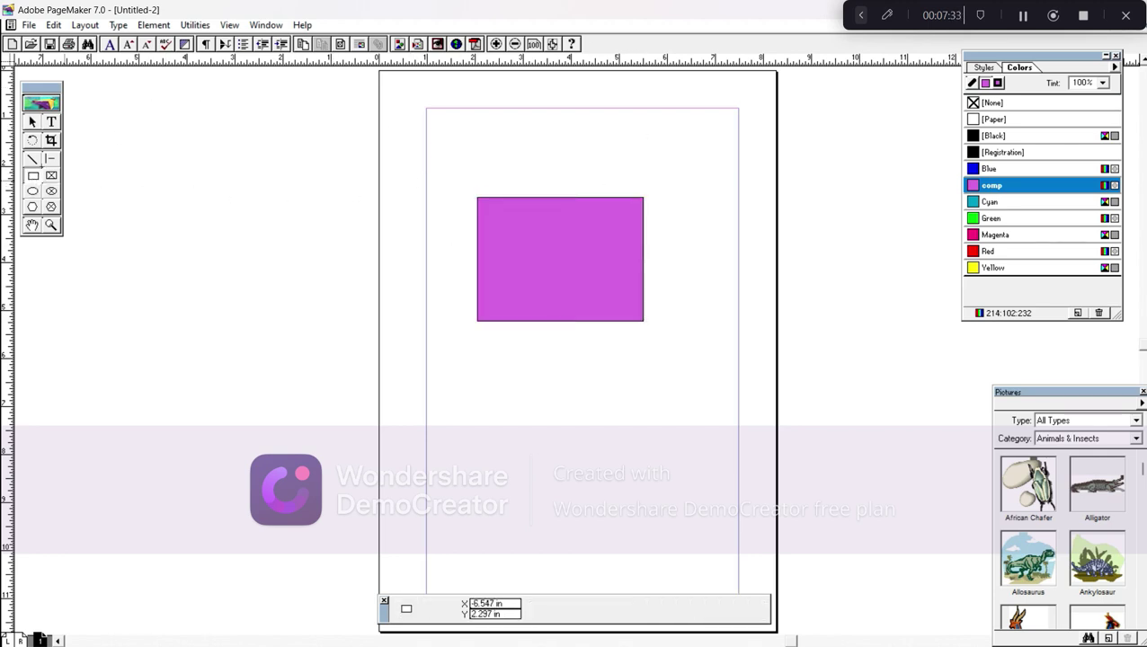
# Step: Select the rectangle and remove the comp color from the color list, changing all its items to black
pyautogui.click(34, 122)
pyautogui.click(544, 308)
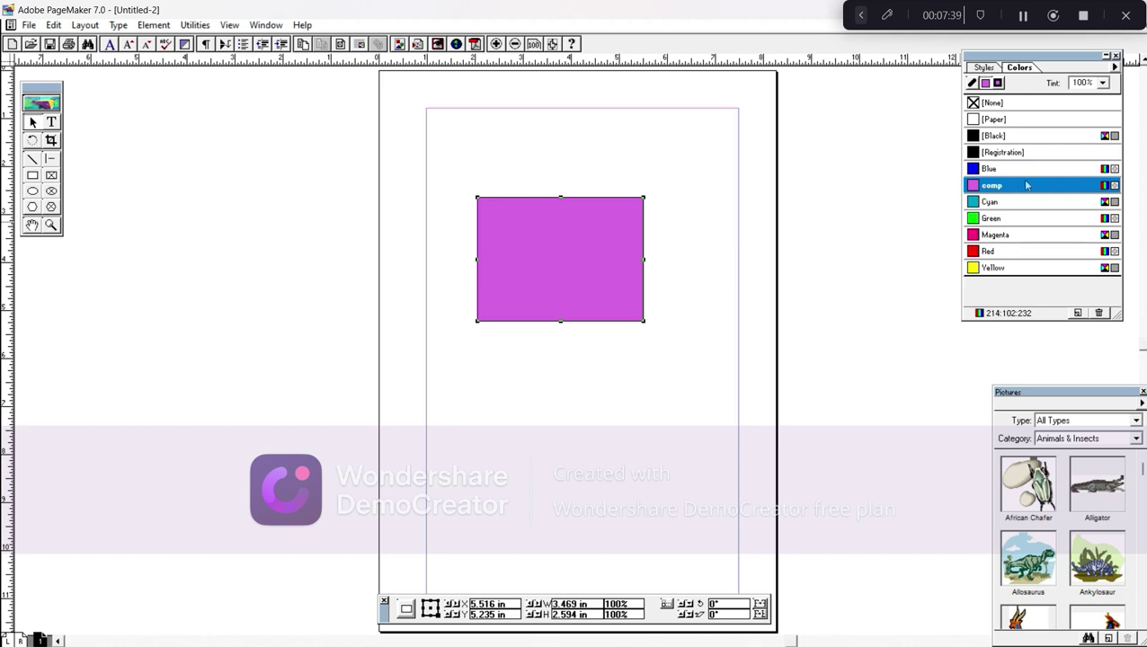
pyautogui.moveTo(1022, 185); pyautogui.dragTo(1098, 313)
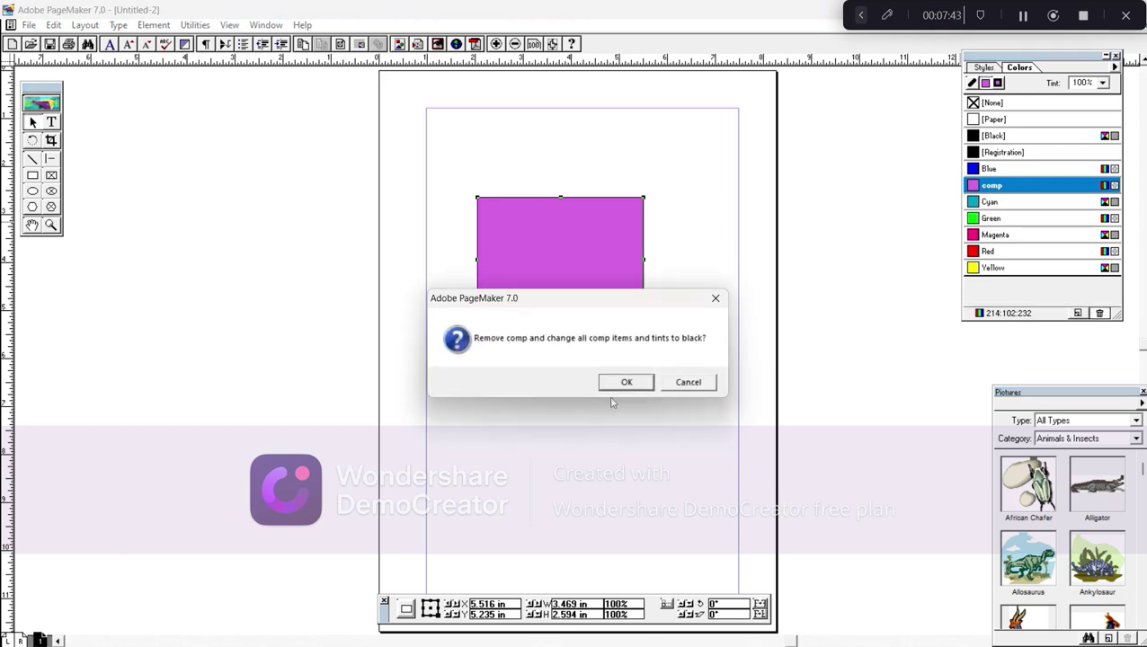
pyautogui.click(627, 383)
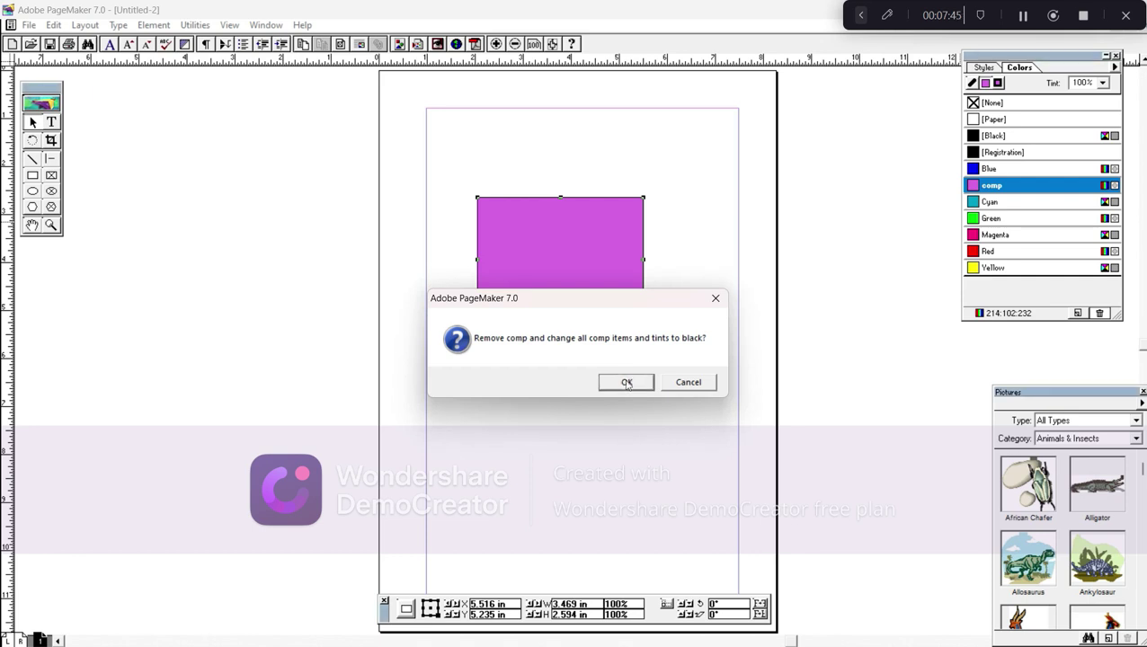